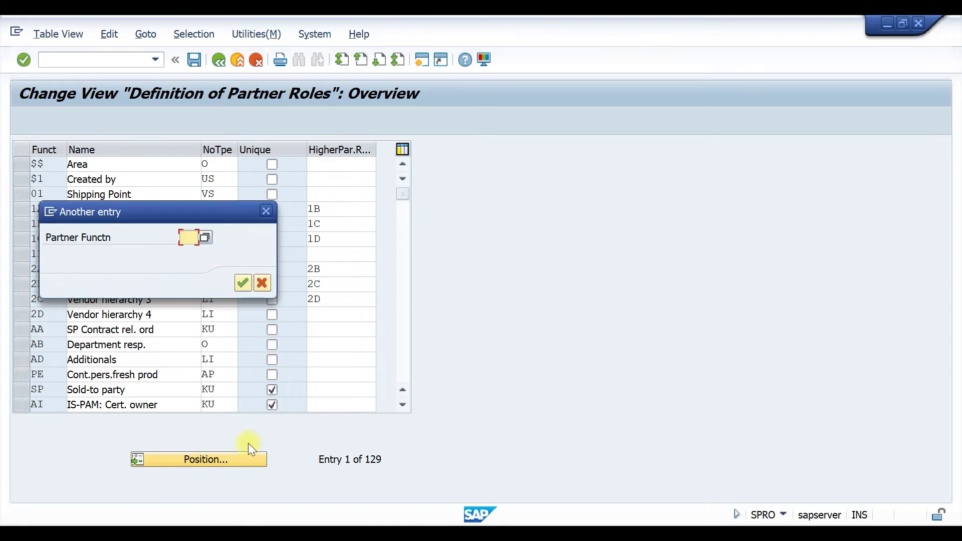
Look up partner function VN in the partner roles definition
type("VN")
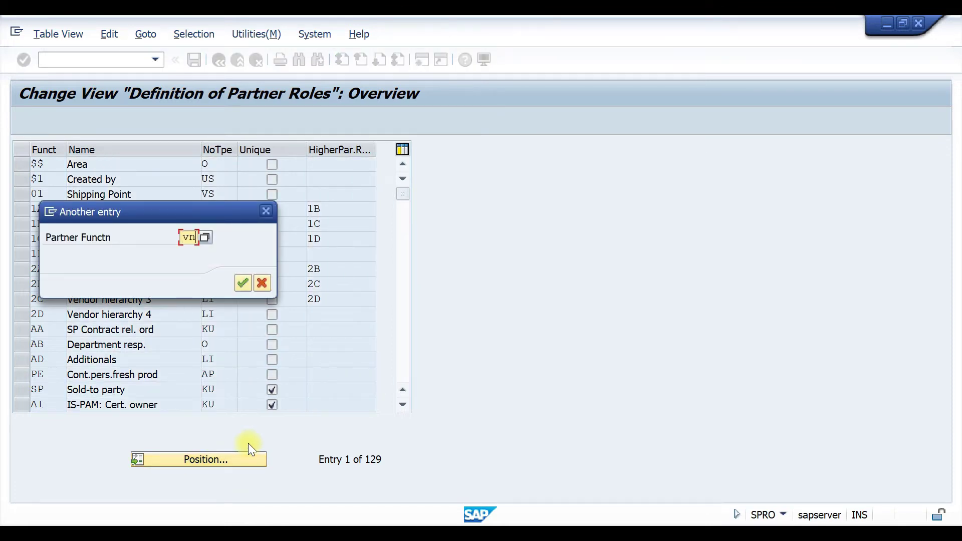
key("Return")
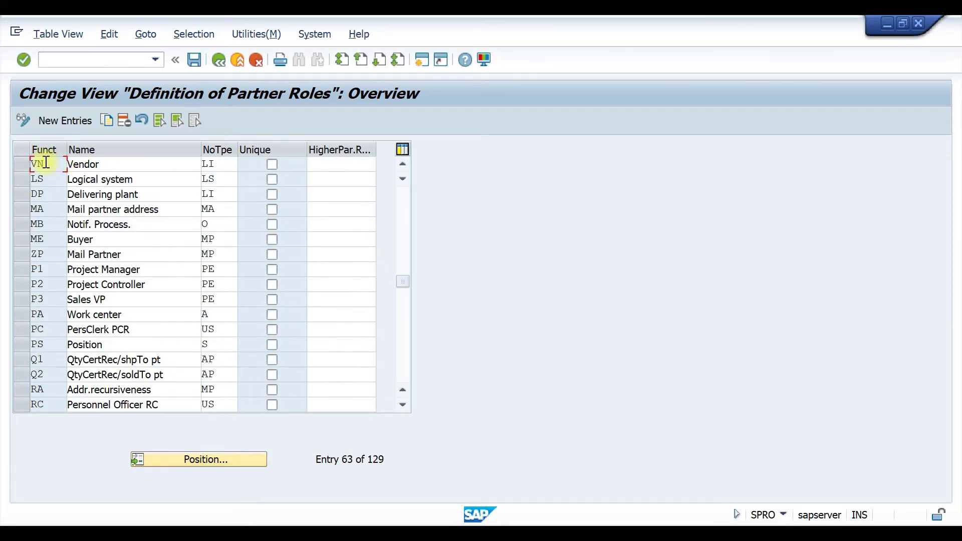
double_click(114, 167)
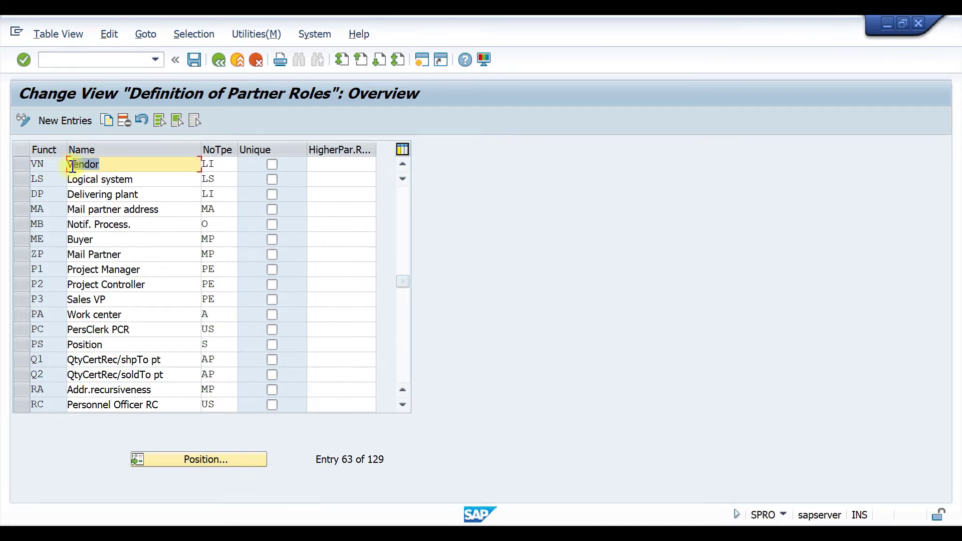
Look up partner functions GS and OA in the partner roles definition
left_click(204, 461)
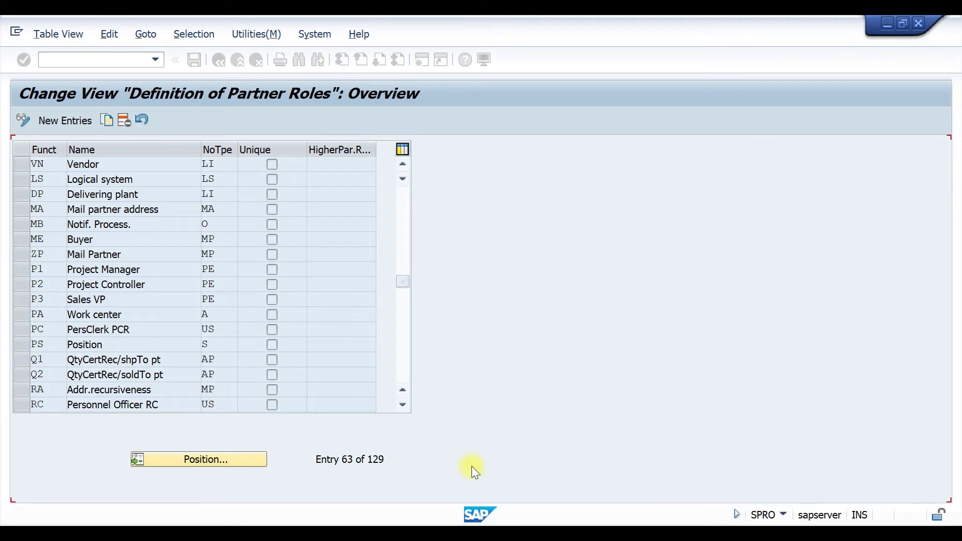
left_click(189, 460)
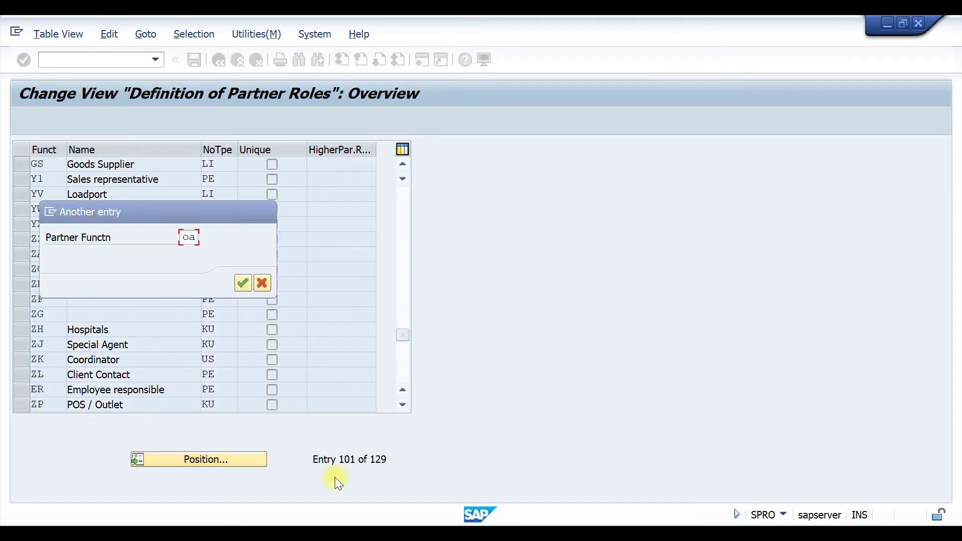
type("OA")
key("Return")
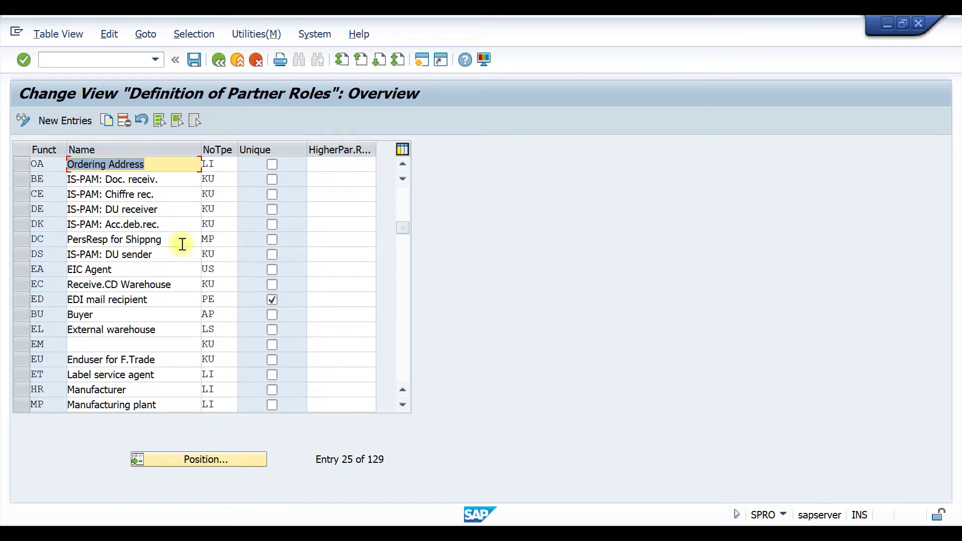
Switch to the Define Permissible Partner Roles per Account Group activity and review its existing role assignments
left_click(218, 59)
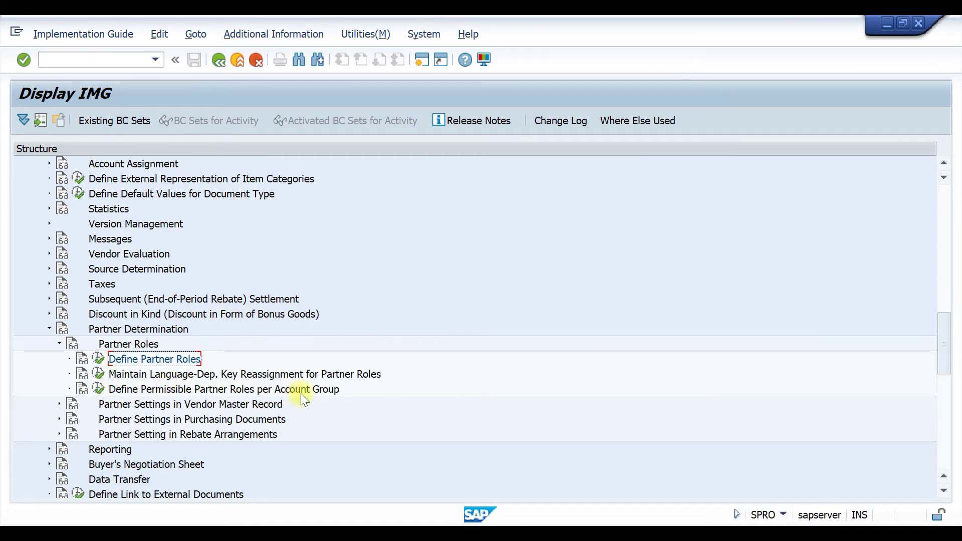
left_click(98, 389)
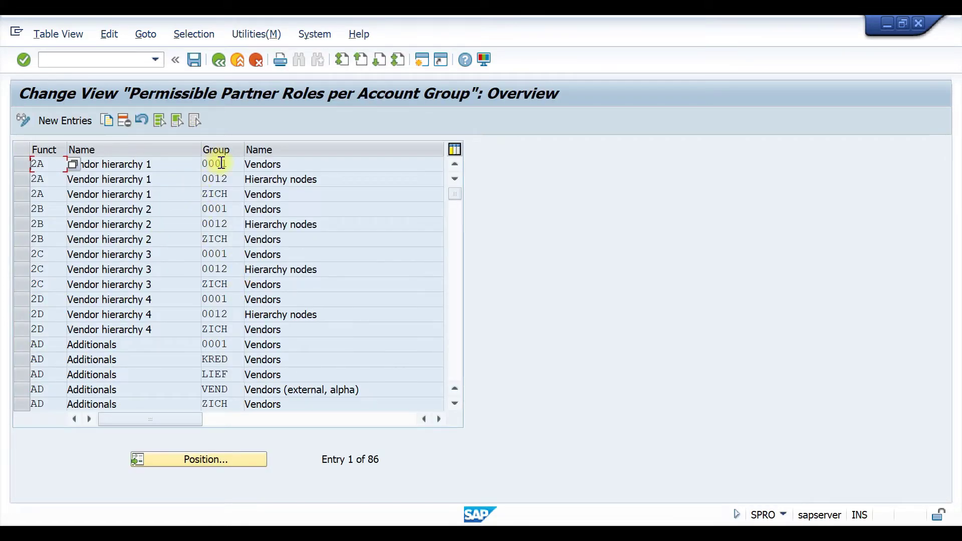
scroll(227, 180, "down", 1)
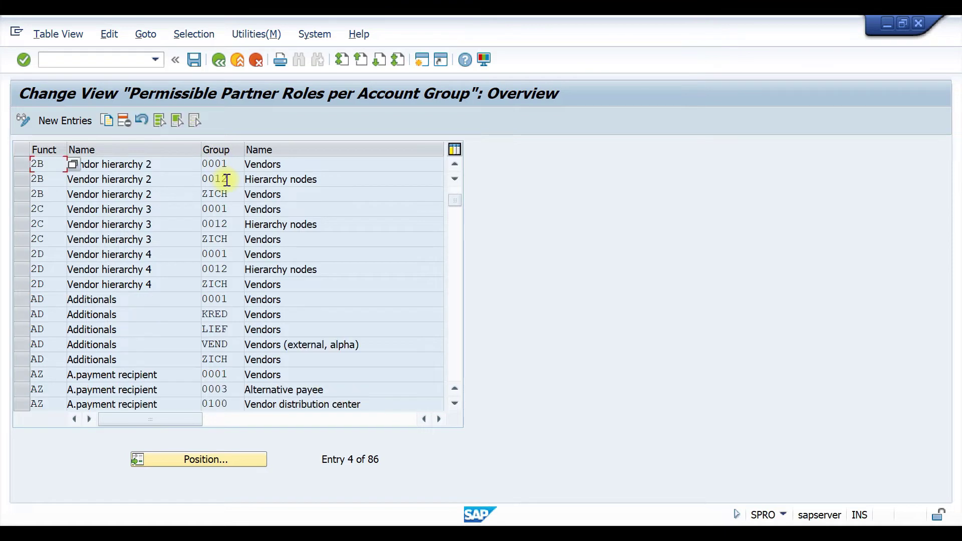
scroll(225, 181, "down", 4)
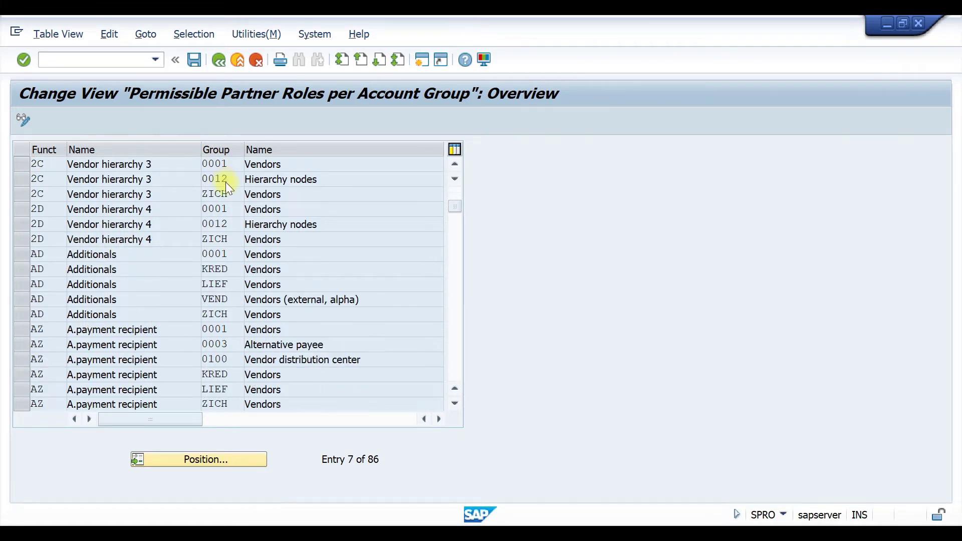
scroll(60, 185, "down", 1)
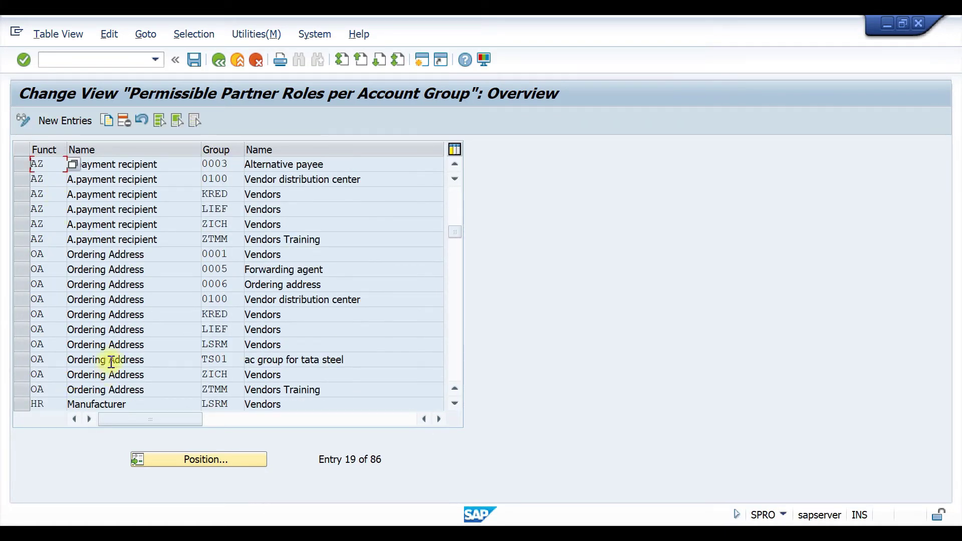
scroll(170, 324, "down", 6)
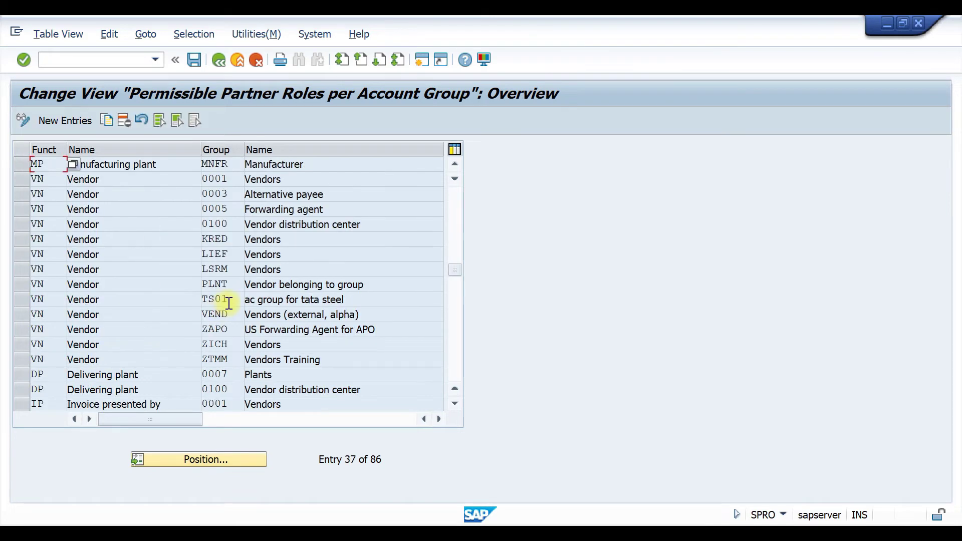
Look up account group TMMV in the permissible partner roles list
left_click(206, 459)
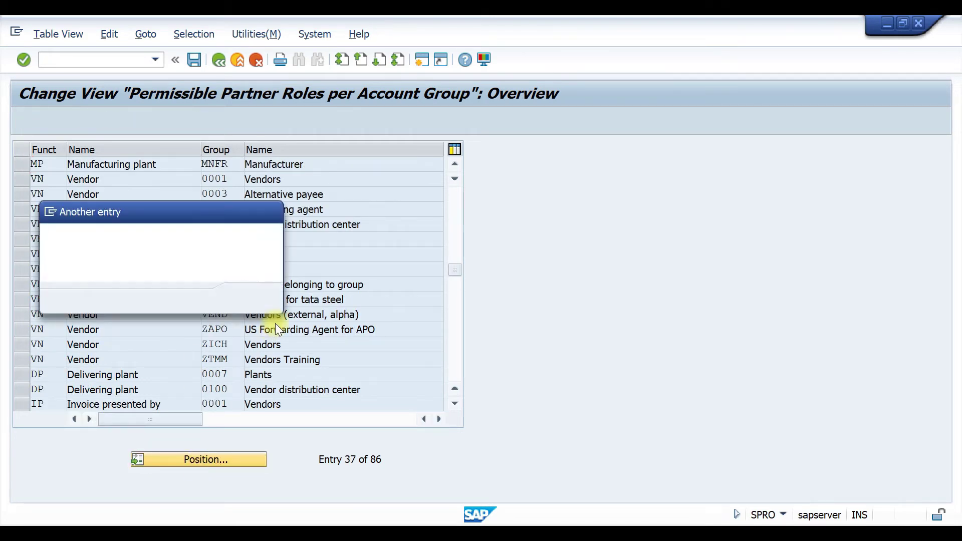
left_click(199, 252)
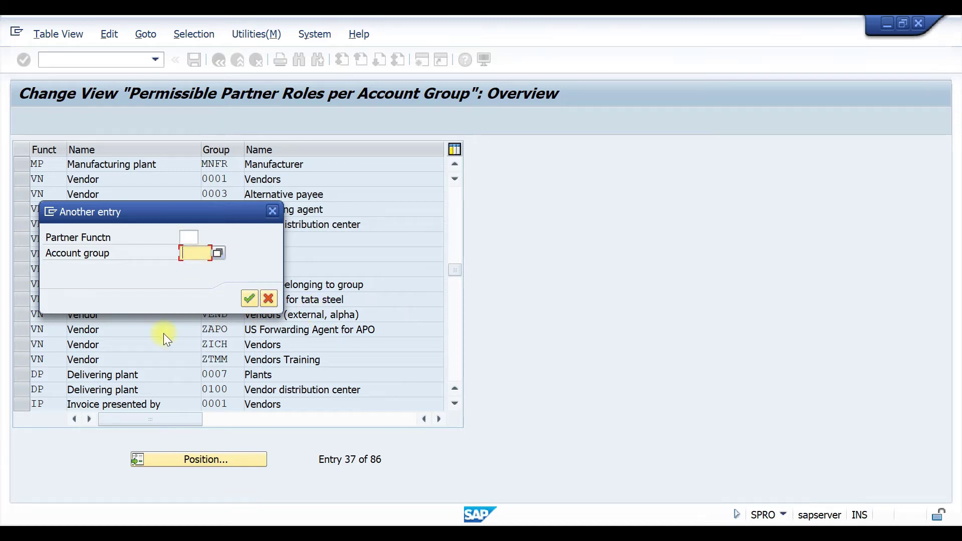
type("tm")
type("mm")
key("Return")
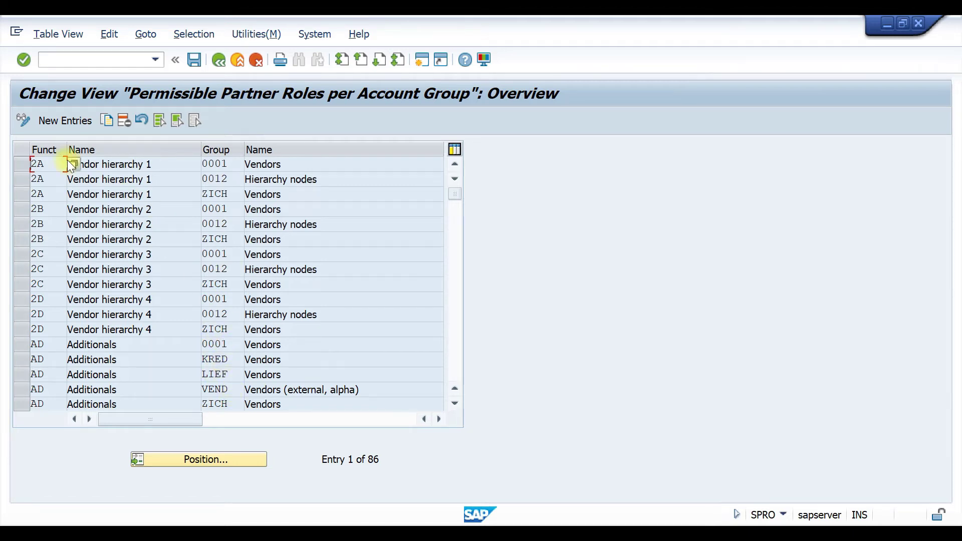
Start new entries and assign partner functions VN and OA to account group TMMV
left_click(55, 122)
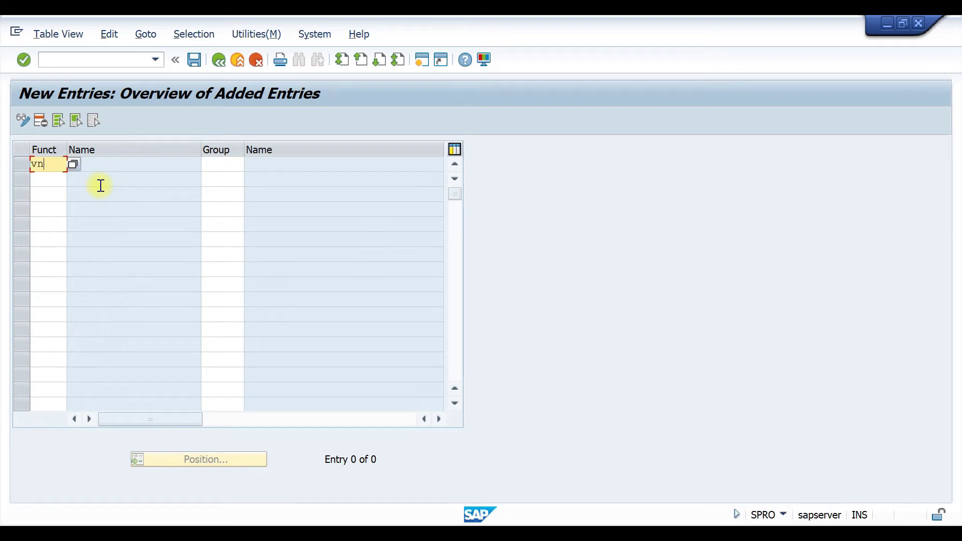
left_click(211, 166)
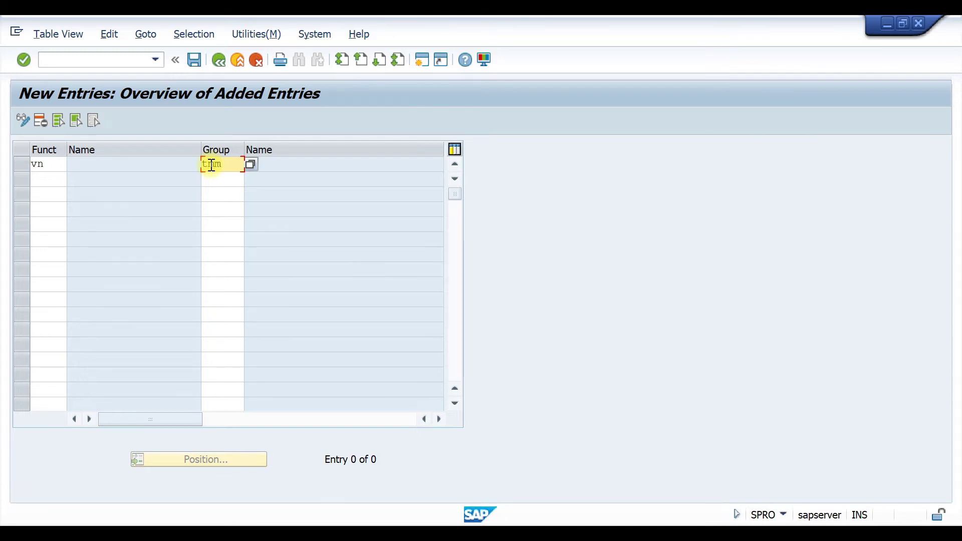
left_click(55, 181)
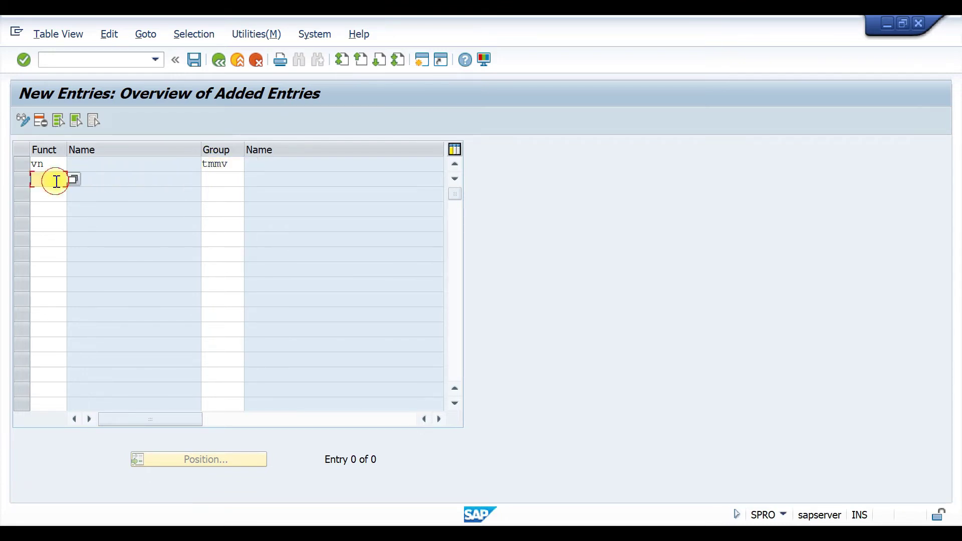
type("oa")
left_click(232, 177)
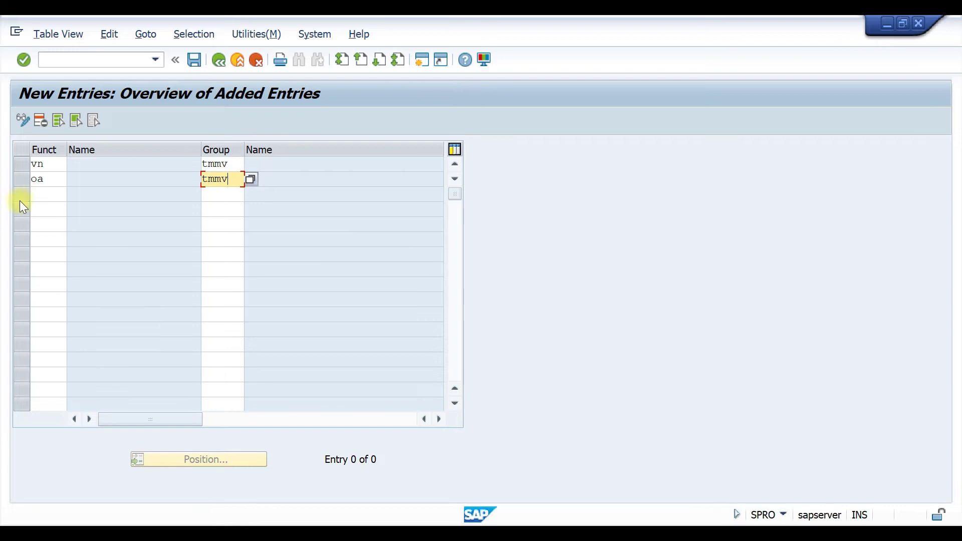
Add a third entry assigning partner function GS to account group TMMV
left_click(38, 194)
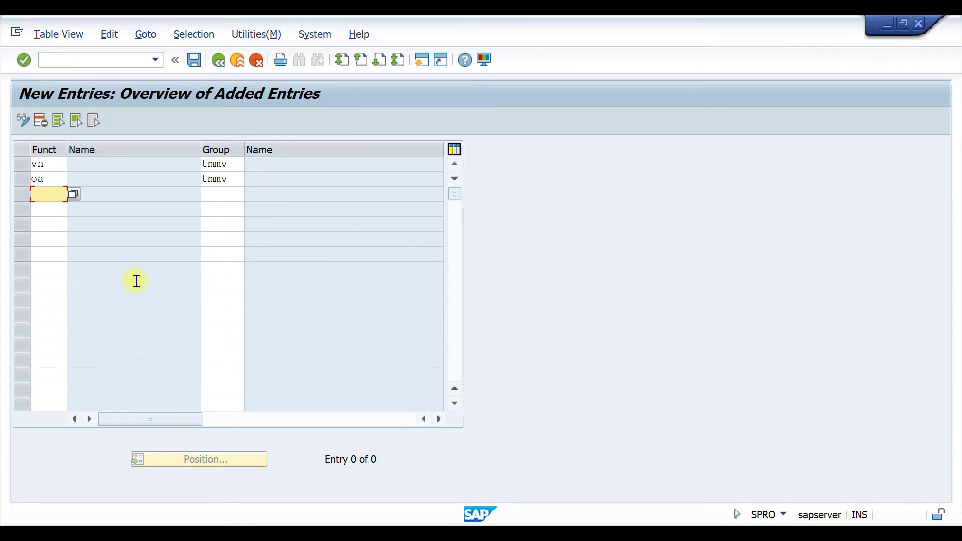
type("gs")
left_click(225, 196)
type("tmmv")
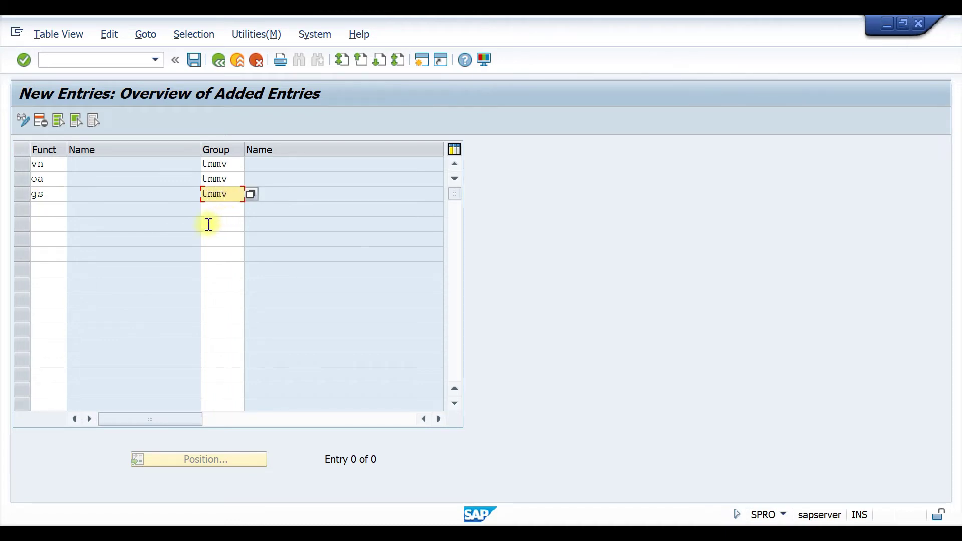
Add a fourth entry assigning partner function FS to account group TMMV
left_click(47, 209)
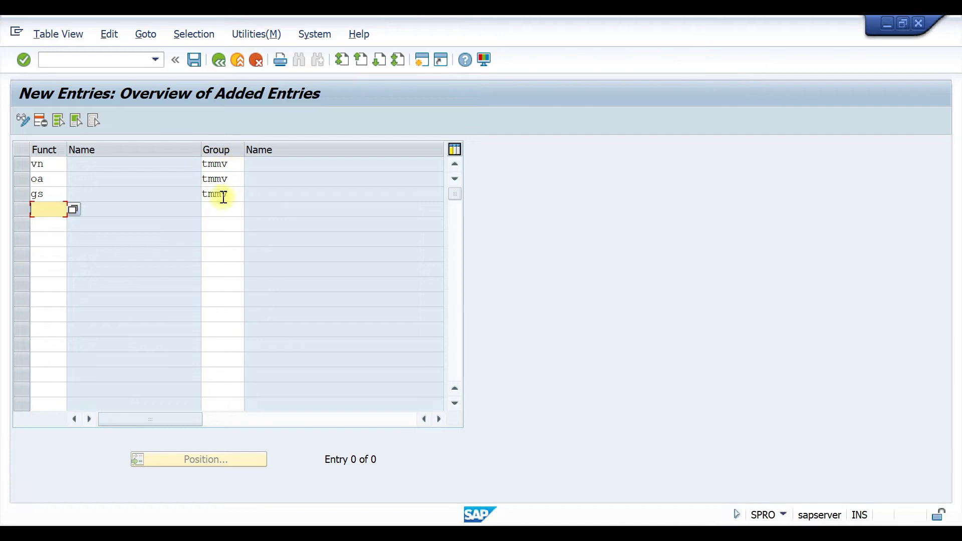
left_click_drag(57, 164, 27, 164)
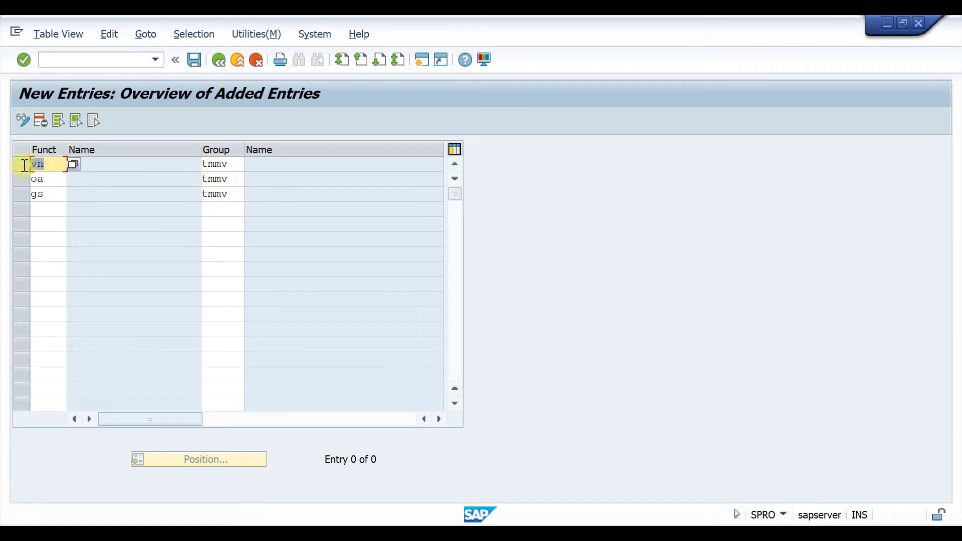
left_click(45, 180)
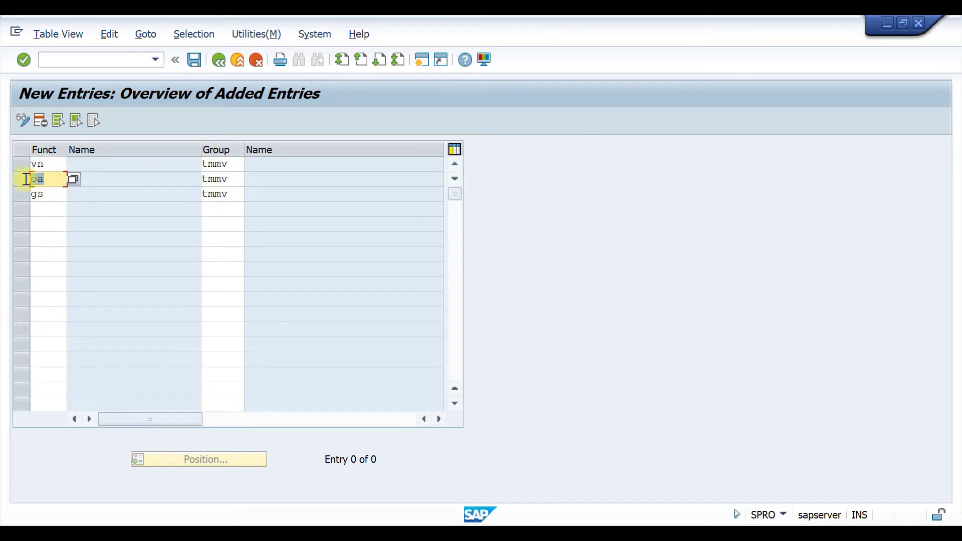
left_click(42, 195)
left_click(37, 210)
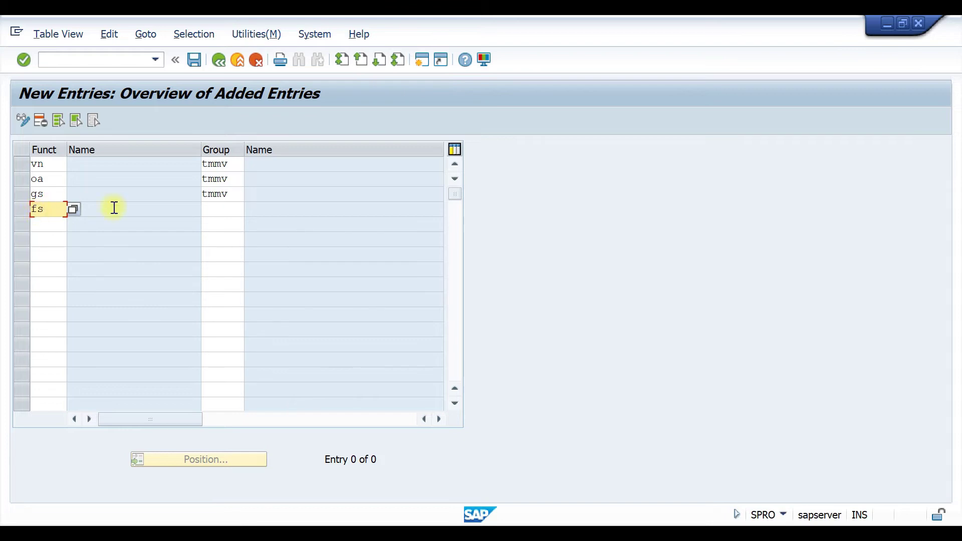
left_click(224, 210)
type("tmmv")
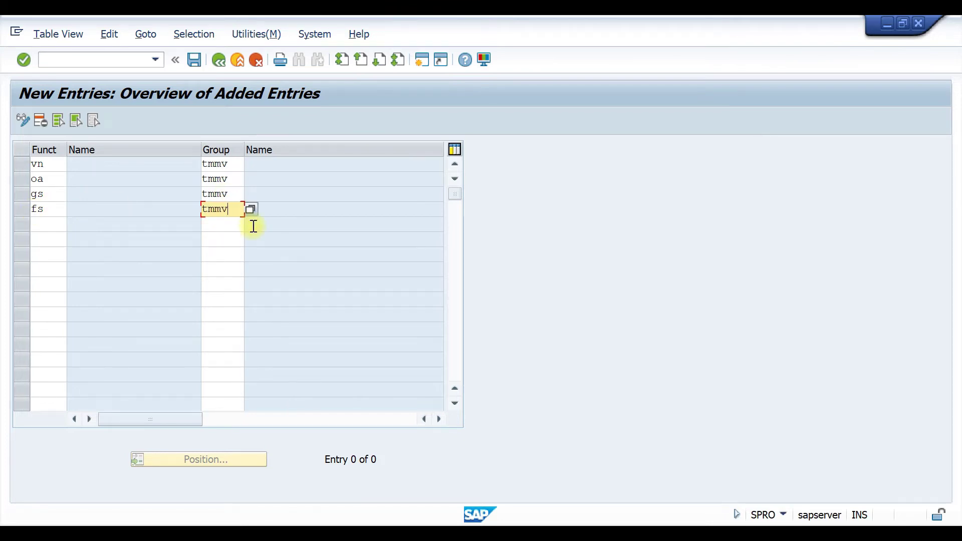
Validate the four new partner role entries and save them under customizing request DM0K900013
key("Return")
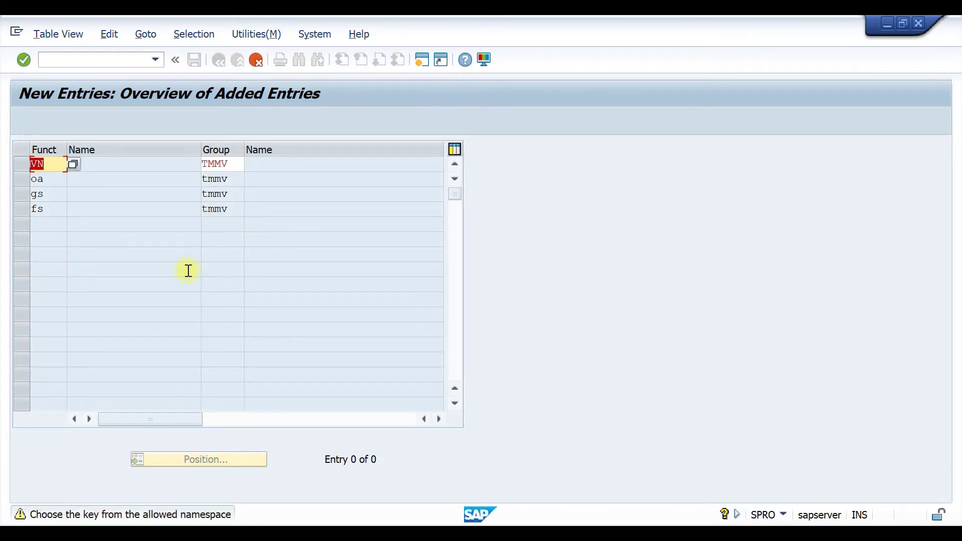
key("Return")
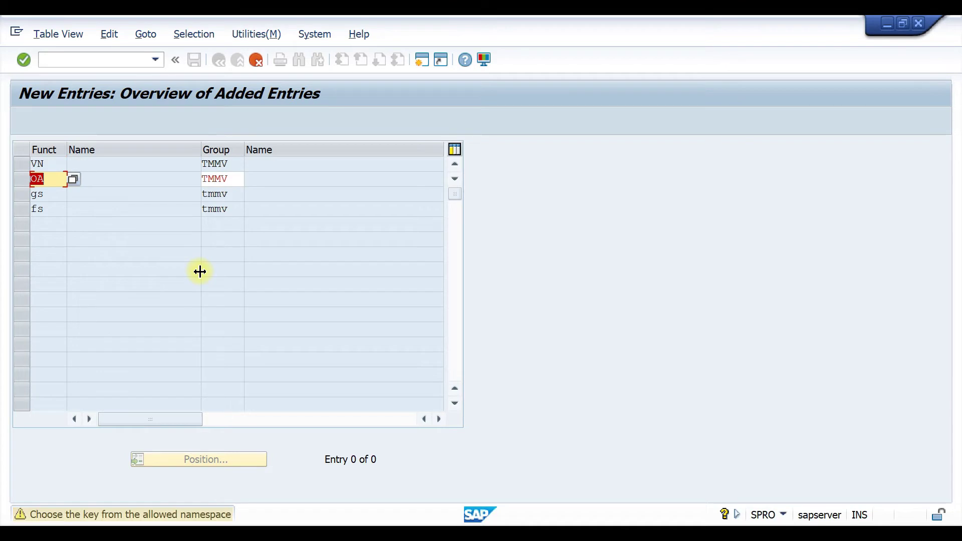
key("Return")
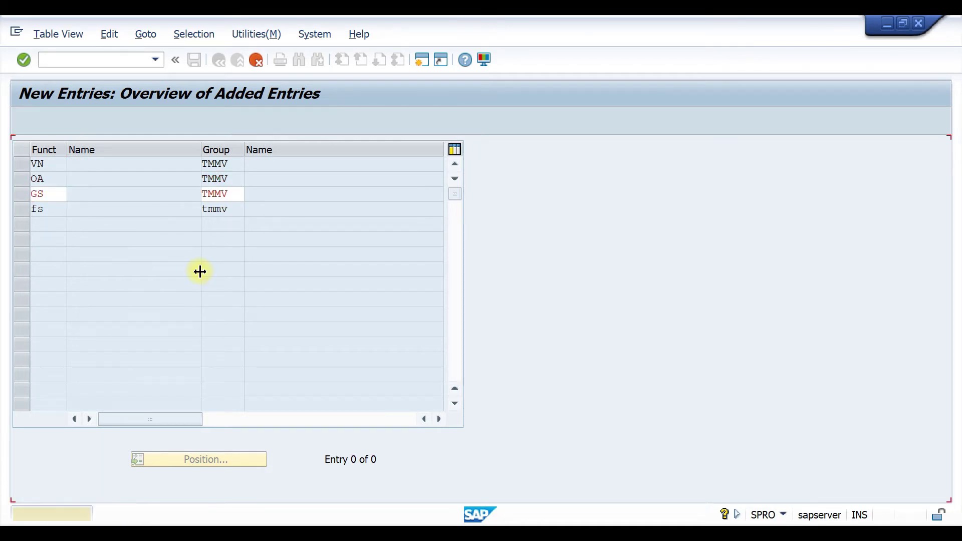
key("Return")
key("Return")
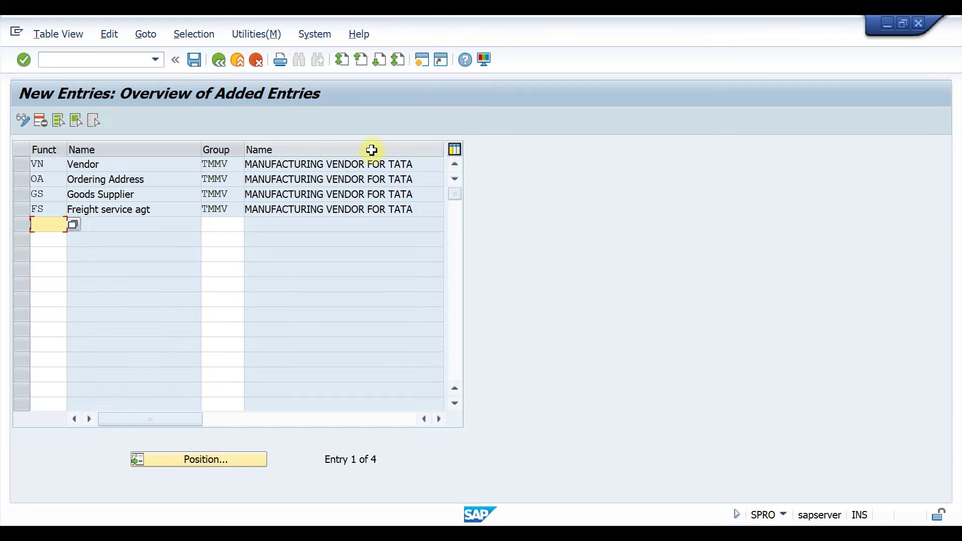
key("ctrl+s")
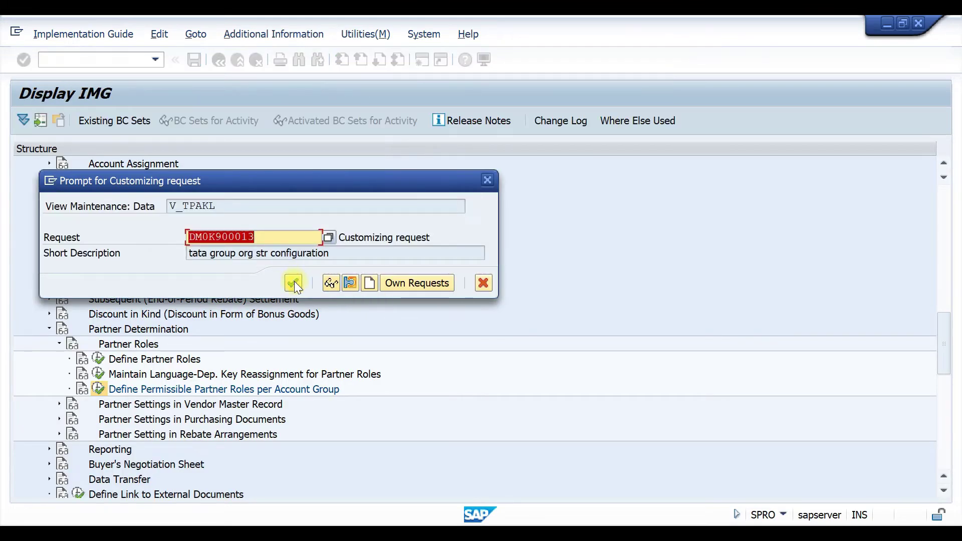
key("Return")
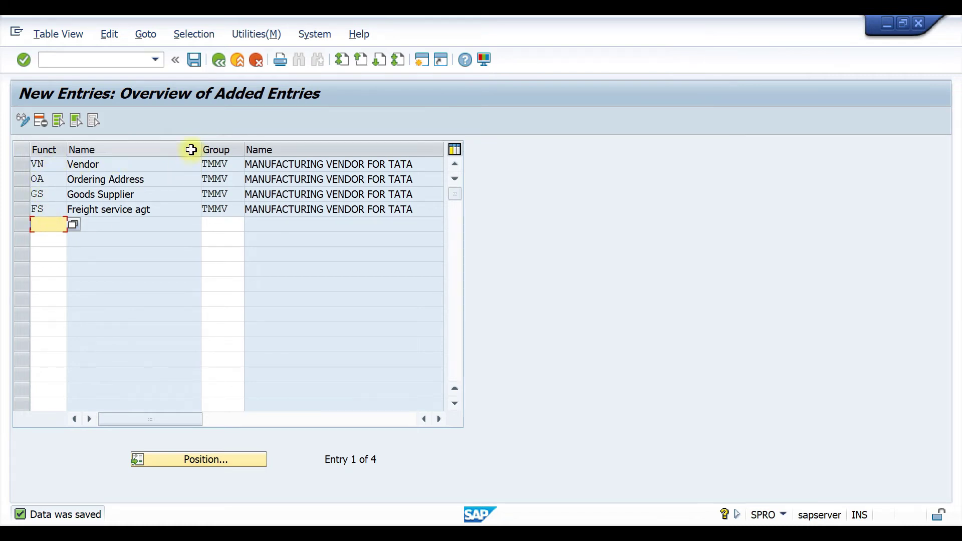
Leave the permissible partner roles maintenance and return to the IMG structure
left_click_drag(229, 163, 196, 162)
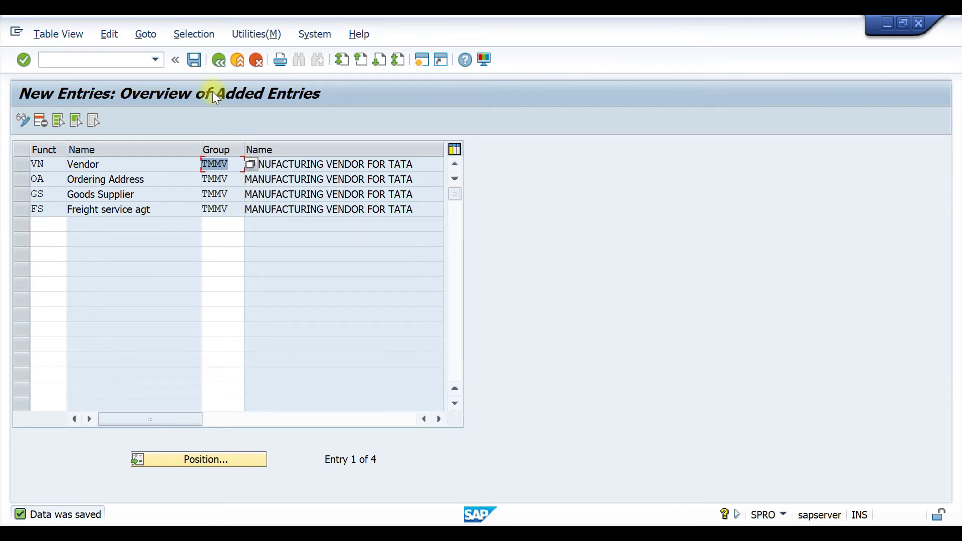
left_click(219, 60)
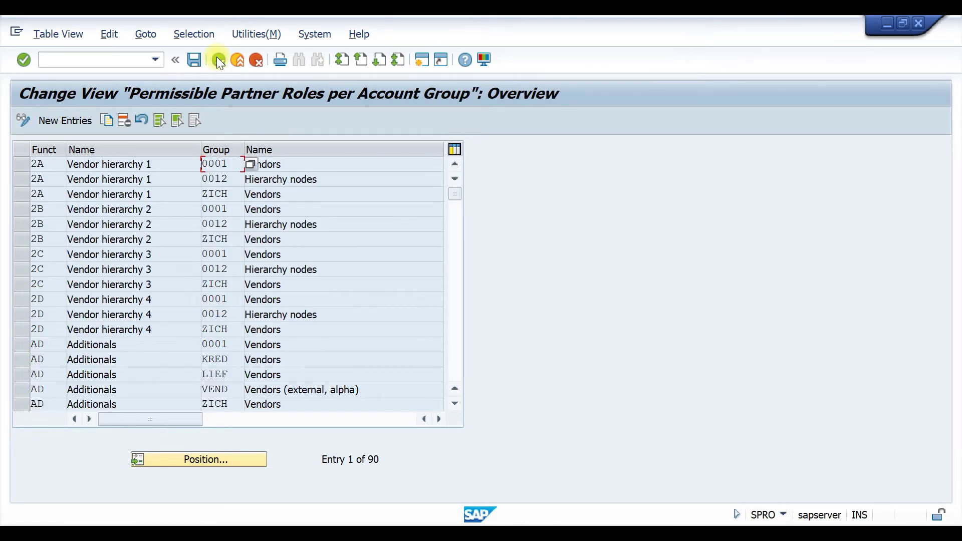
left_click(219, 60)
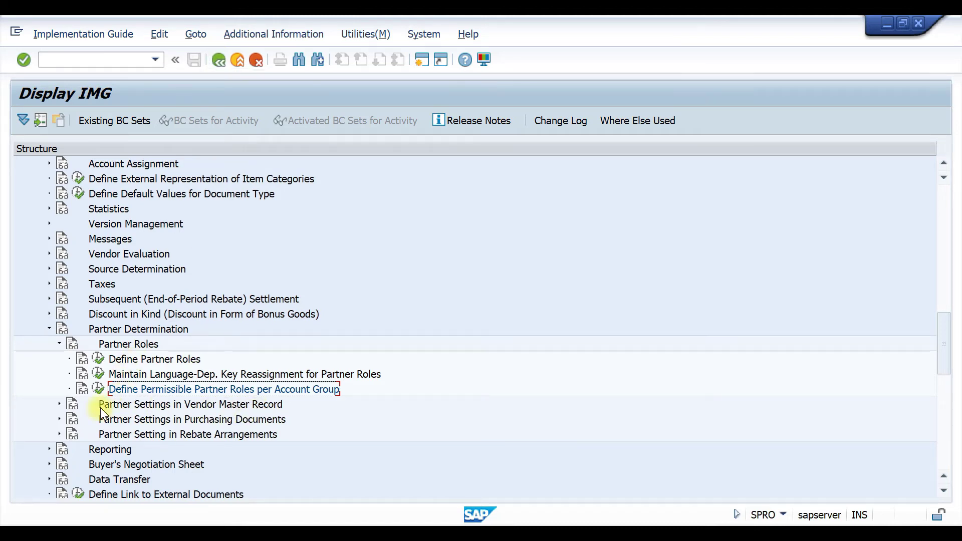
Open the Define Partner Schemas activity under Partner Settings in Vendor Master Record
left_click(59, 403)
scroll(226, 300, "down", 3)
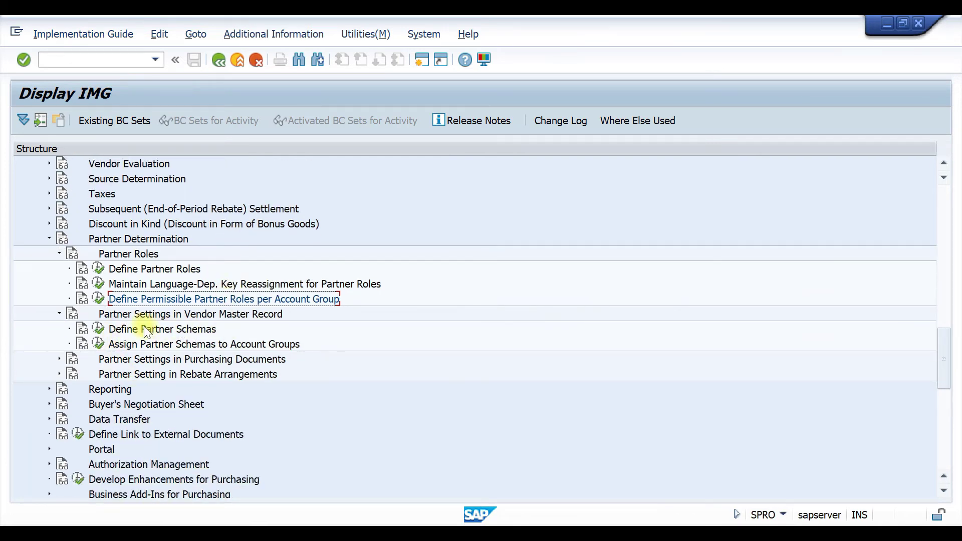
left_click(99, 329)
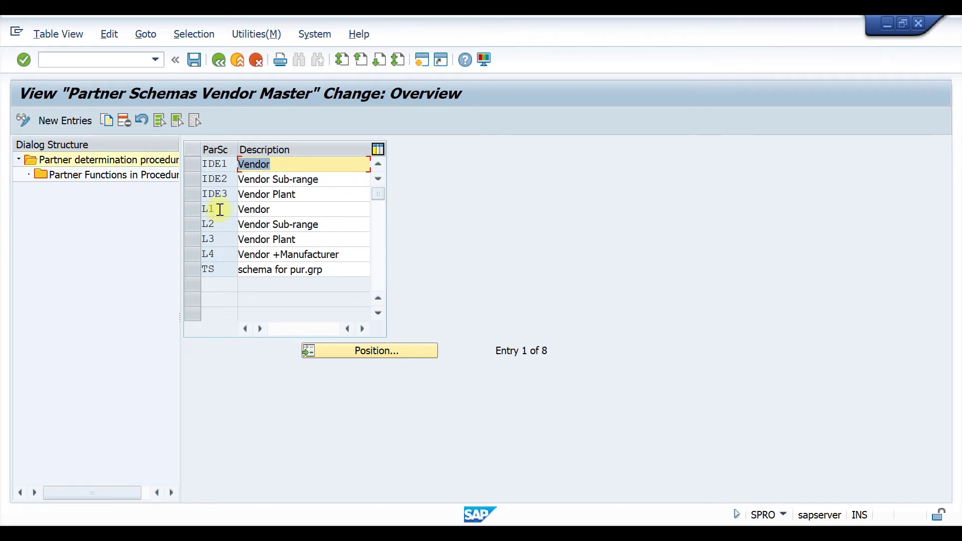
Examine the existing vendor partner schemas L1 to L4 and TS with their descriptions
left_click_drag(213, 209, 203, 208)
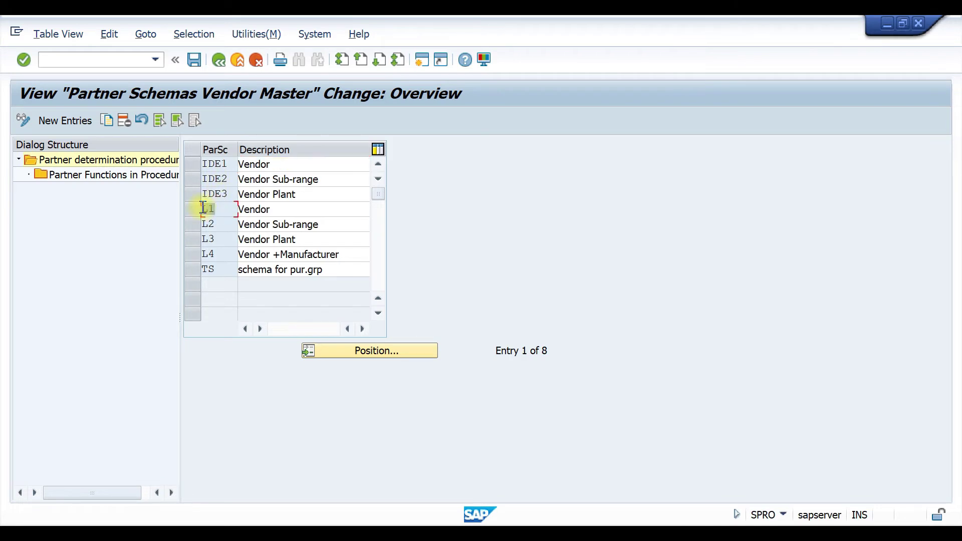
left_click_drag(292, 210, 193, 223)
left_click_drag(335, 224, 236, 224)
left_click(217, 244)
double_click(217, 244)
left_click_drag(316, 239, 171, 257)
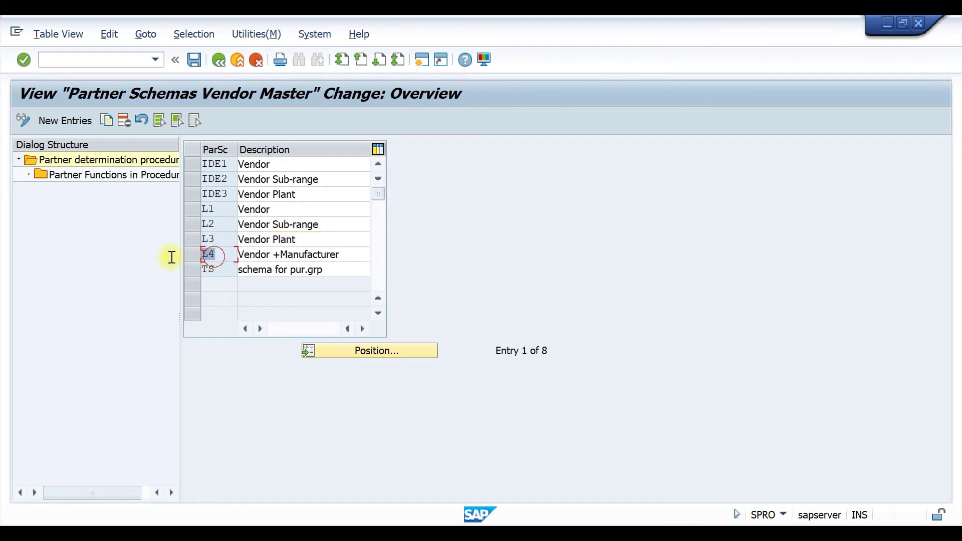
left_click_drag(344, 254, 193, 271)
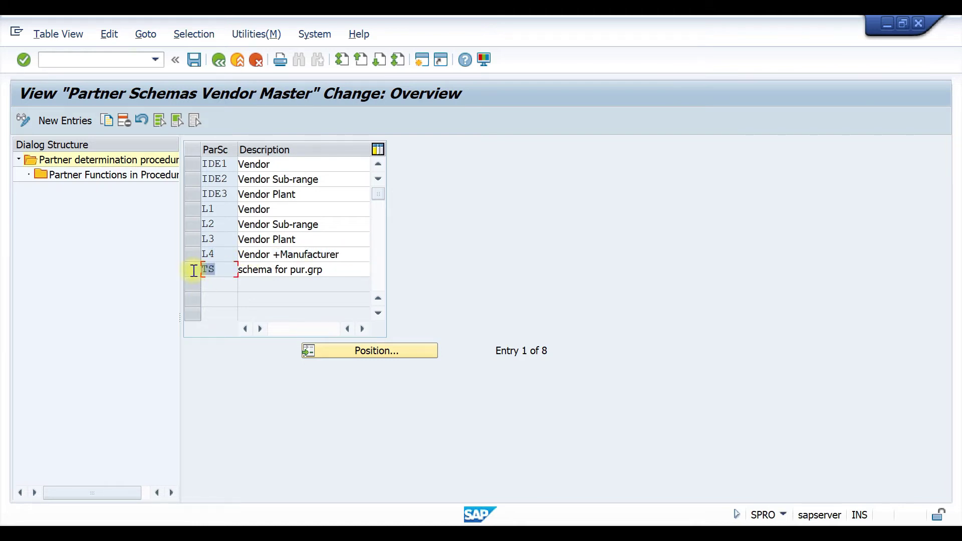
left_click(350, 271)
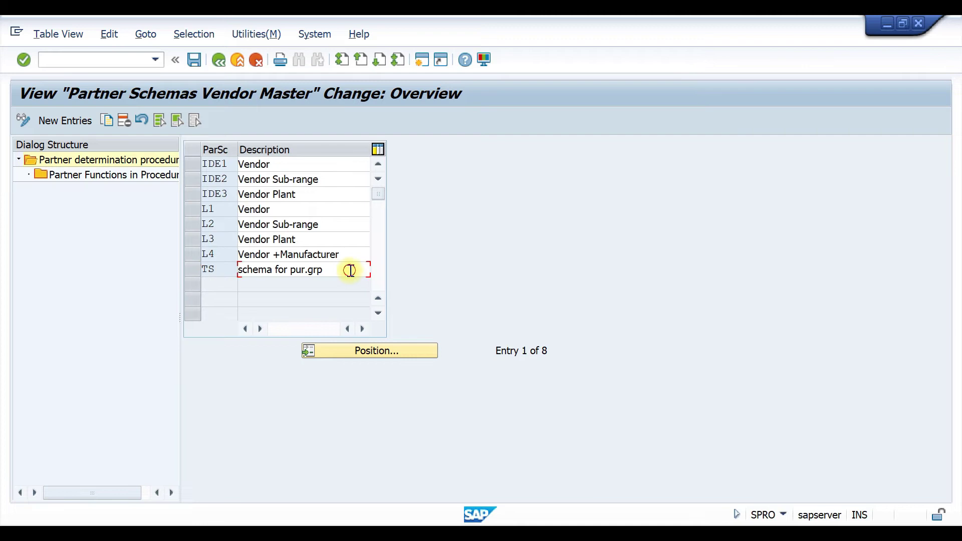
left_click_drag(349, 271, 213, 270)
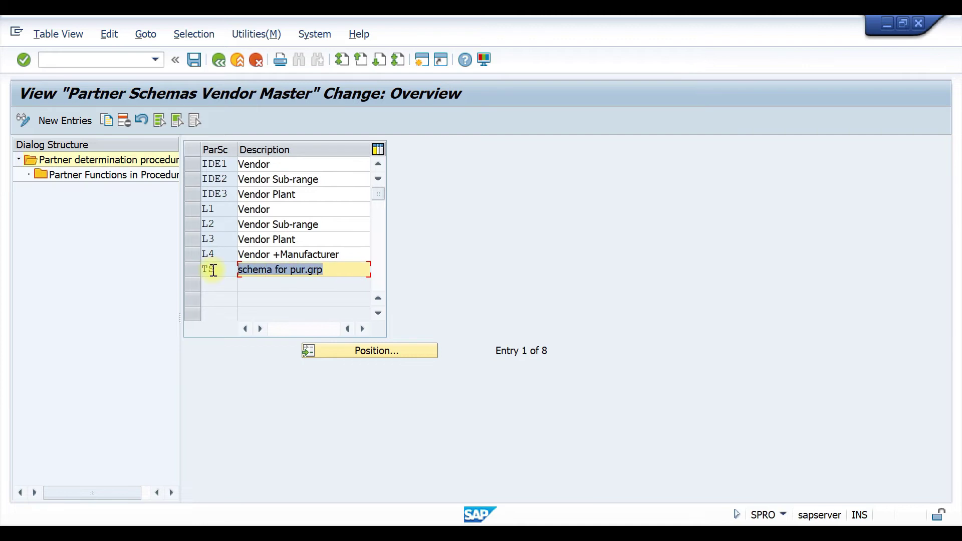
double_click(217, 209)
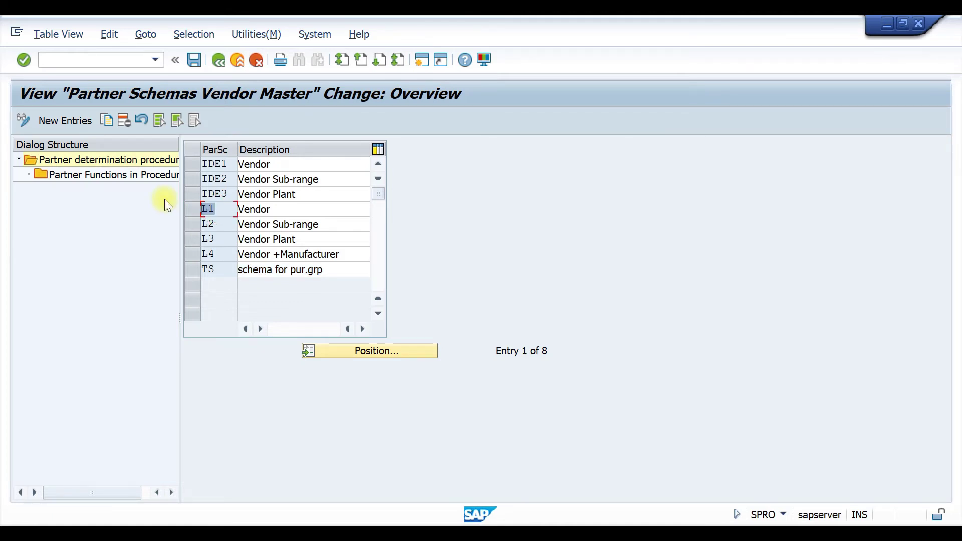
Add a new partner schema TM with the description "tata motors schema"
left_click(65, 119)
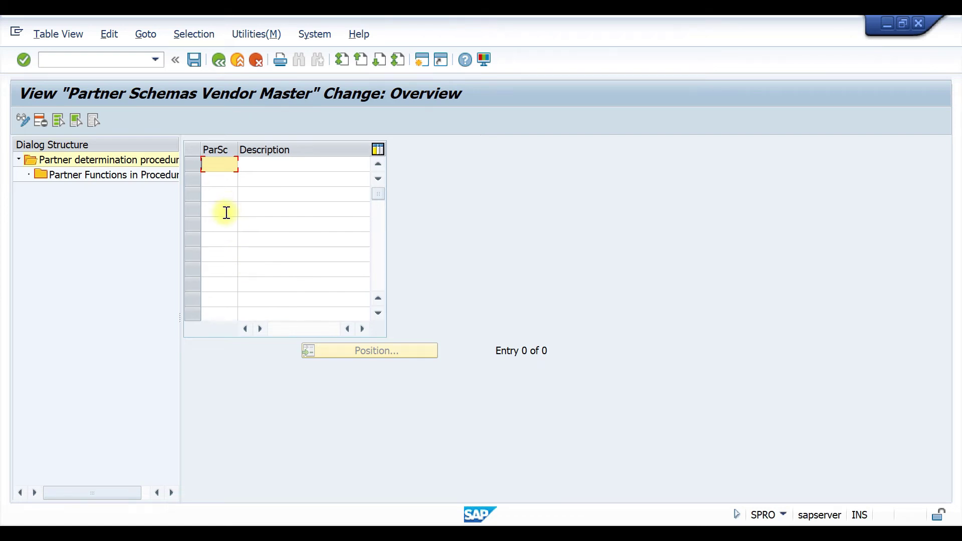
type("tm")
key("BackSpace")
type("m")
left_click(288, 166)
type("tata motors")
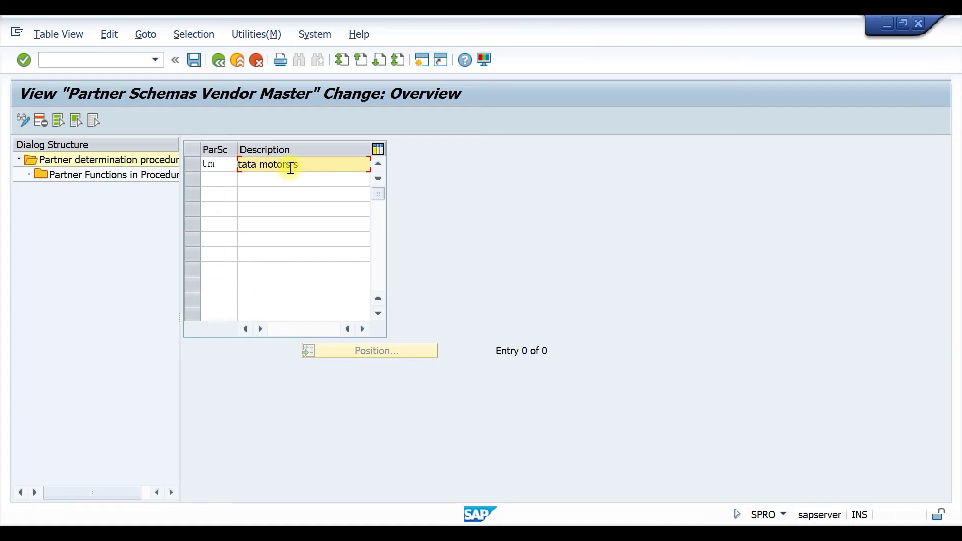
type(" schema")
Validate the new schema TM and save it under customizing request DM0K900013
key("Return")
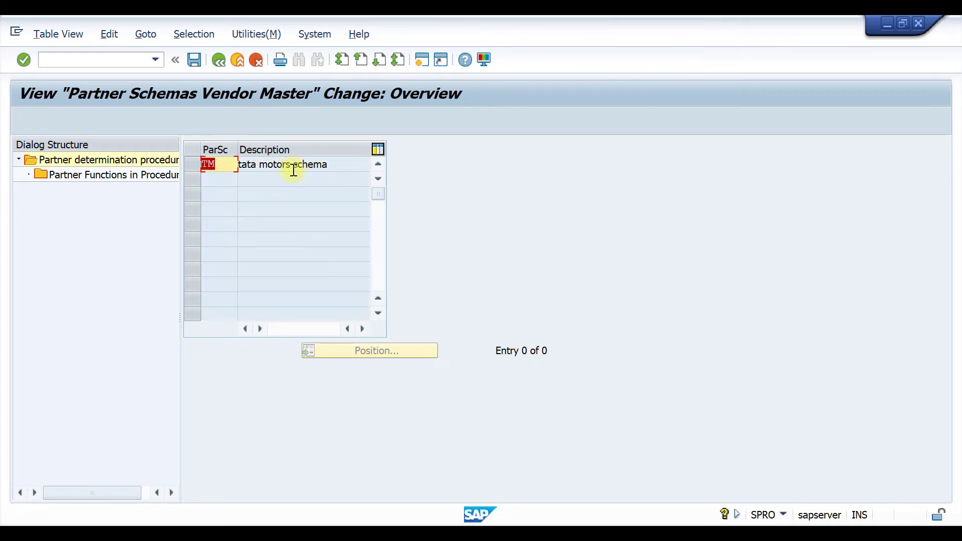
key("Return")
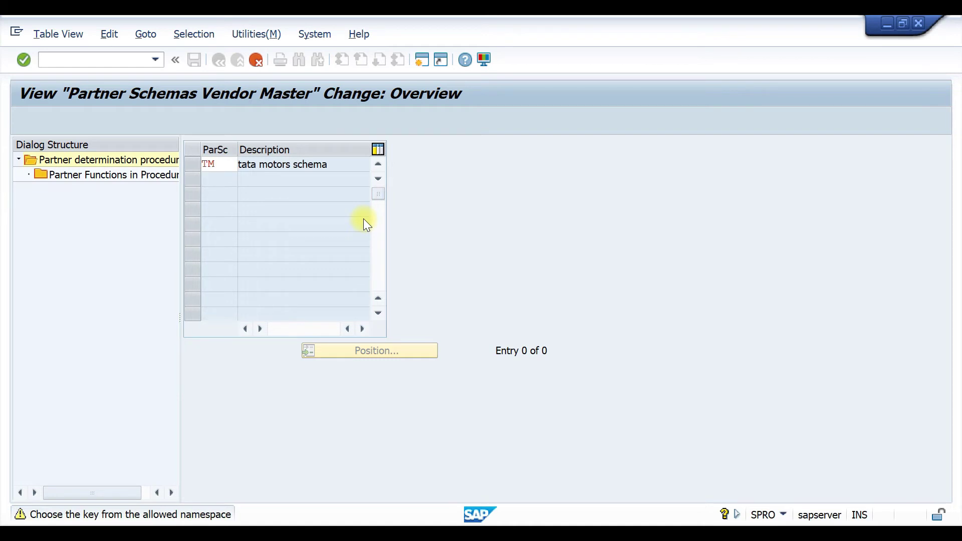
key("ctrl+s")
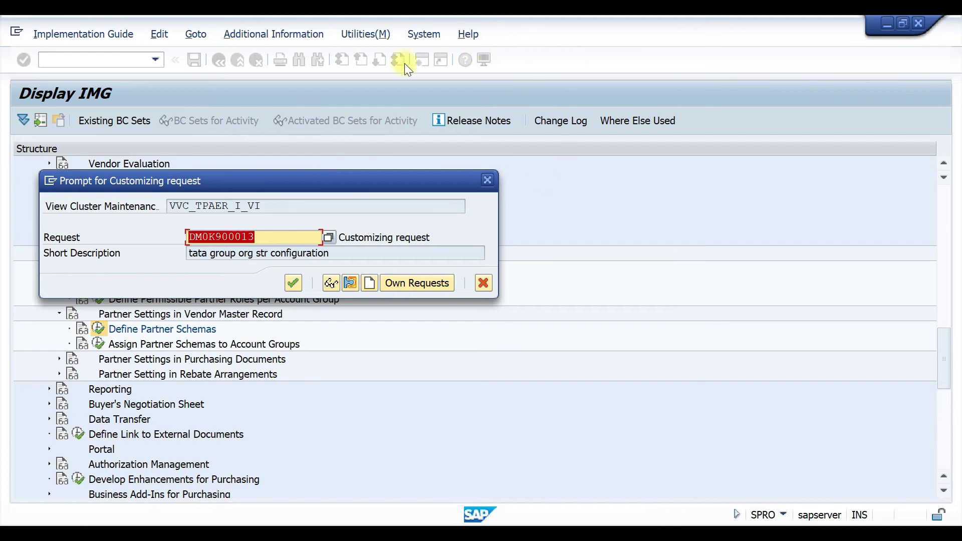
left_click(293, 281)
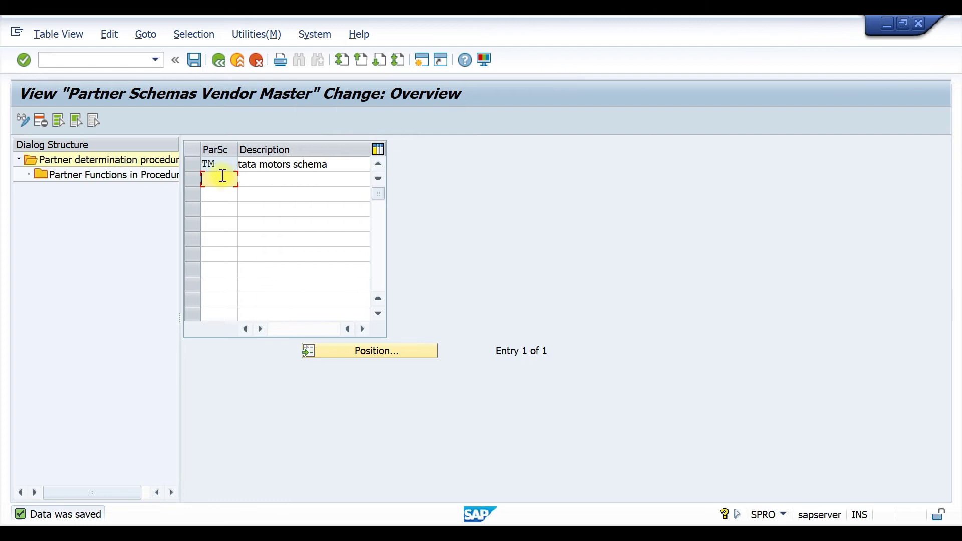
Open the partner functions of schema TM and enter VN, GS, OA and FS as new entries
left_click(193, 164)
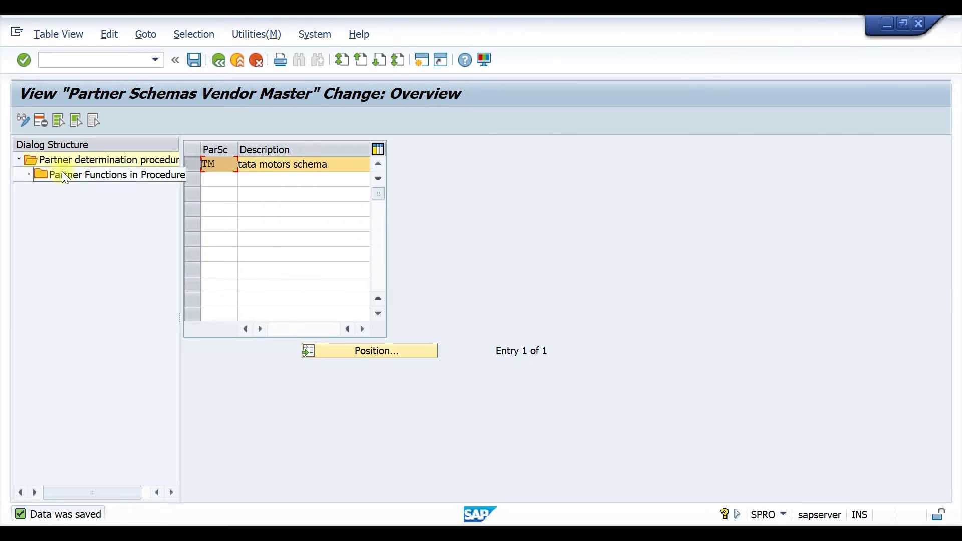
double_click(125, 176)
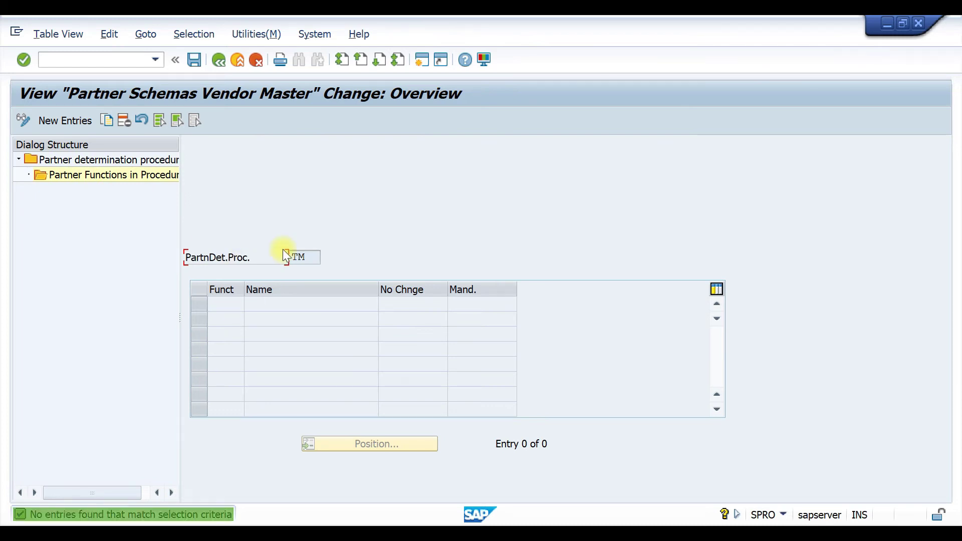
left_click(79, 122)
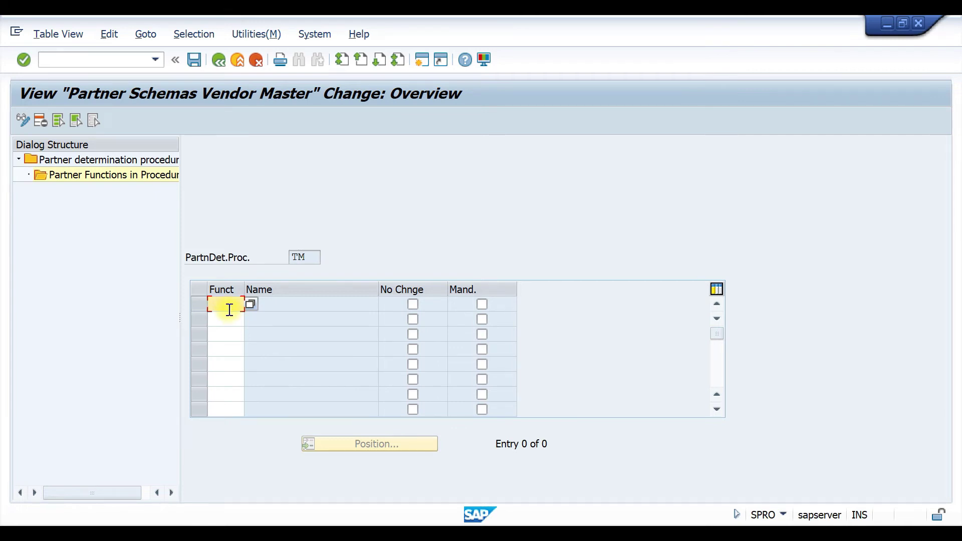
type("vn")
left_click(226, 320)
type("gs")
left_click(228, 333)
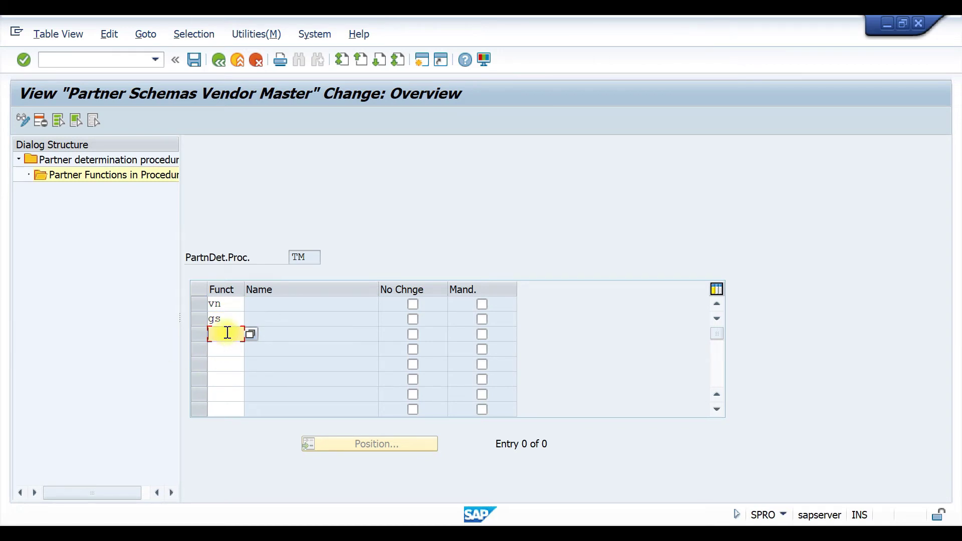
type("oa")
left_click(225, 346)
type("fa")
type("s")
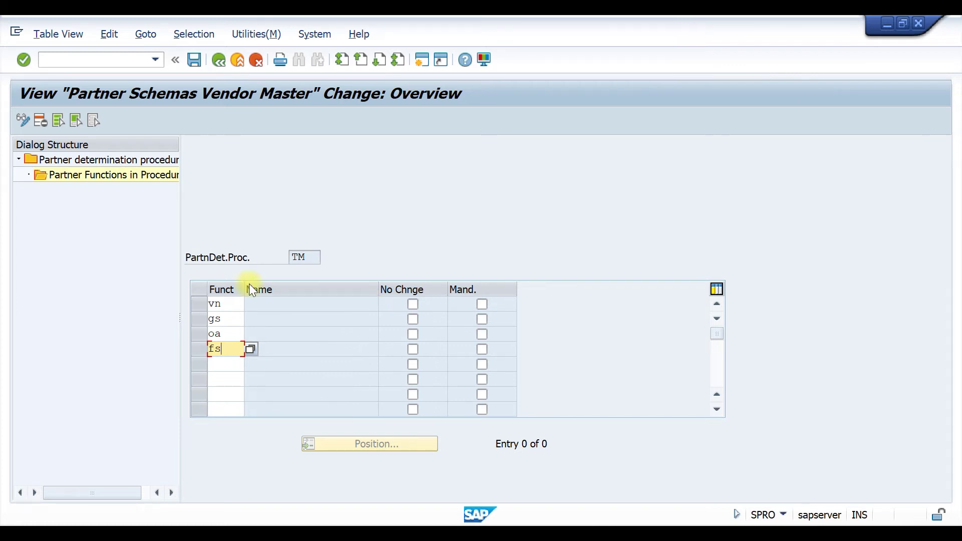
Mark function VN as not changeable and mandatory, and save the partner functions of schema TM
left_click_drag(226, 303, 205, 302)
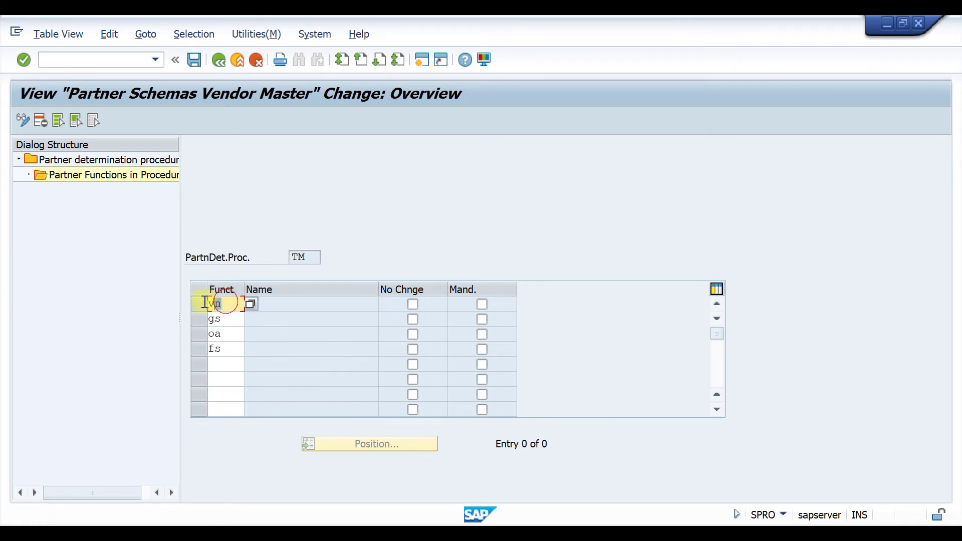
left_click(414, 304)
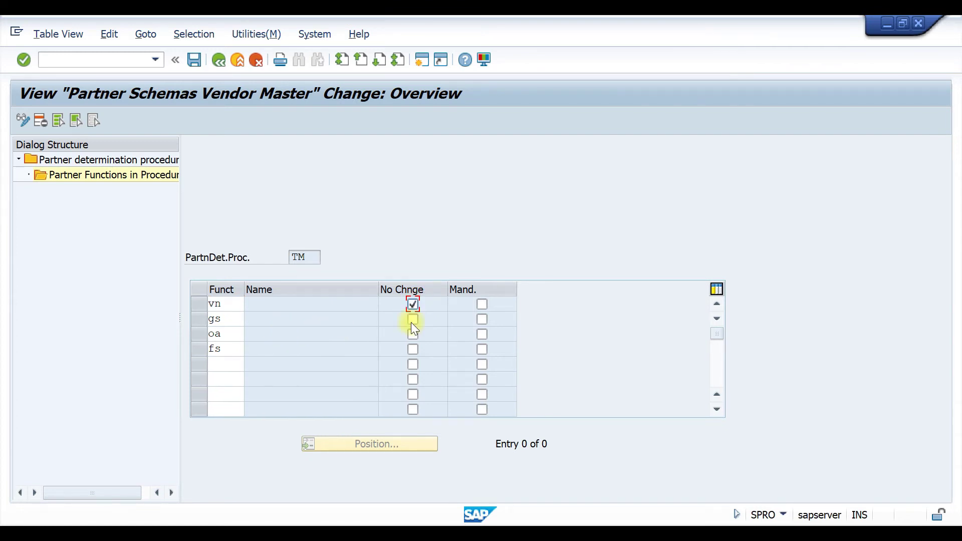
left_click(482, 304)
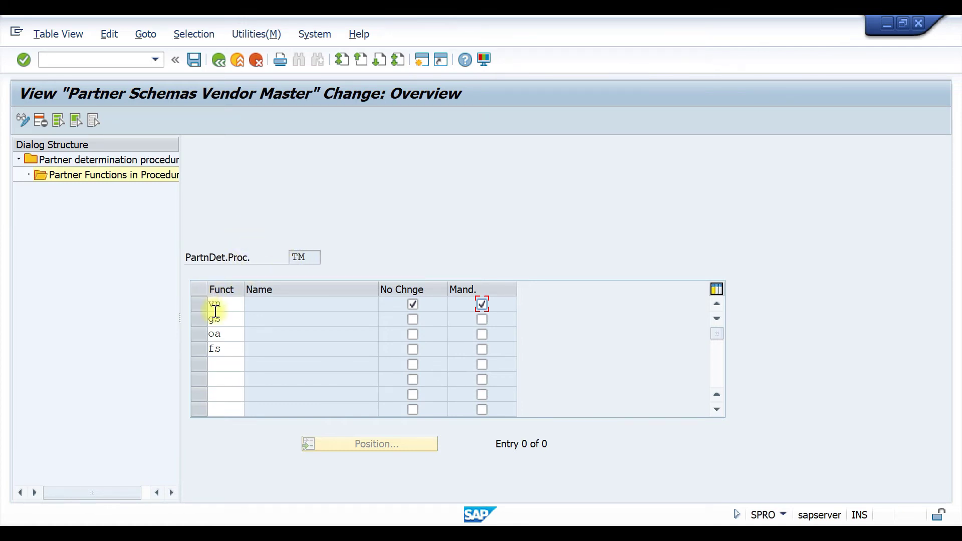
left_click_drag(226, 305, 211, 306)
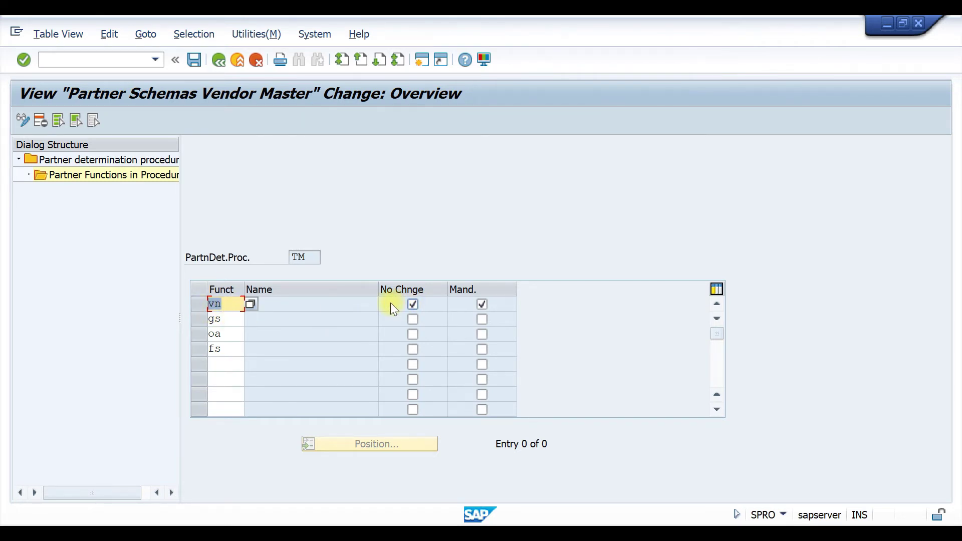
key("Return")
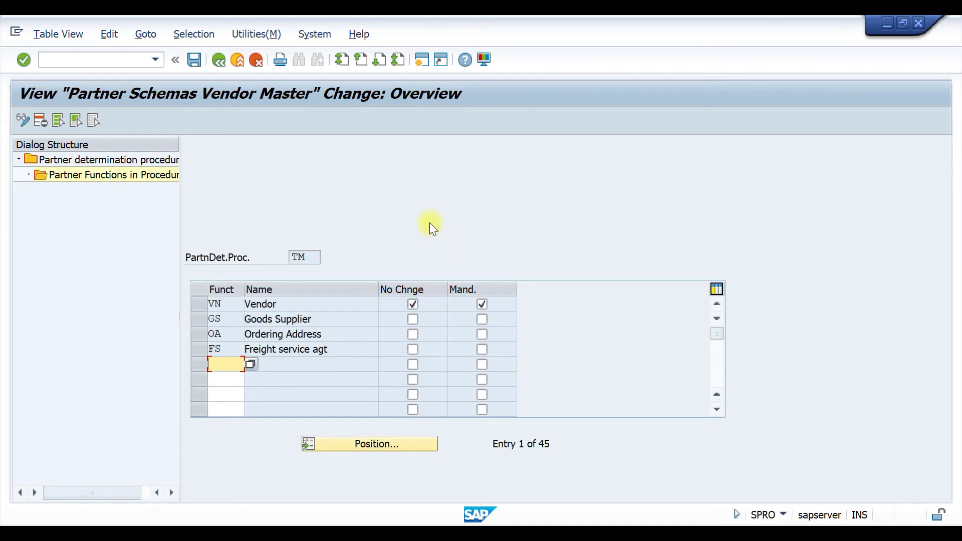
key("ctrl+s")
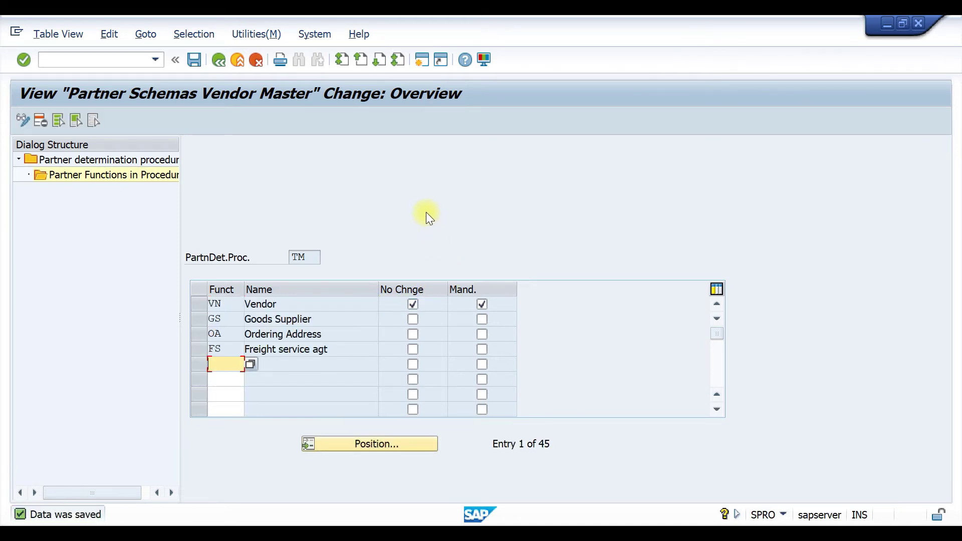
Leave the partner schema maintenance and return to the IMG structure
left_click(218, 59)
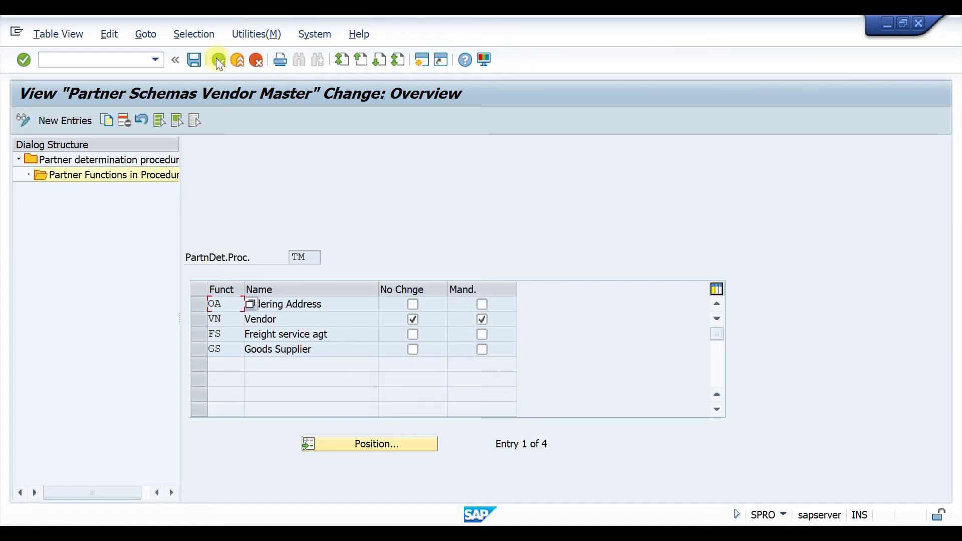
left_click(218, 60)
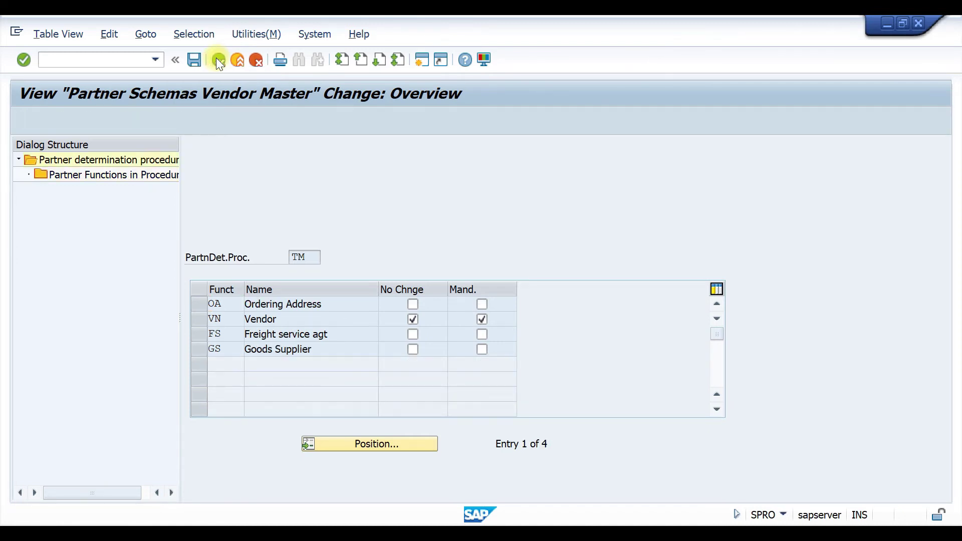
left_click(218, 62)
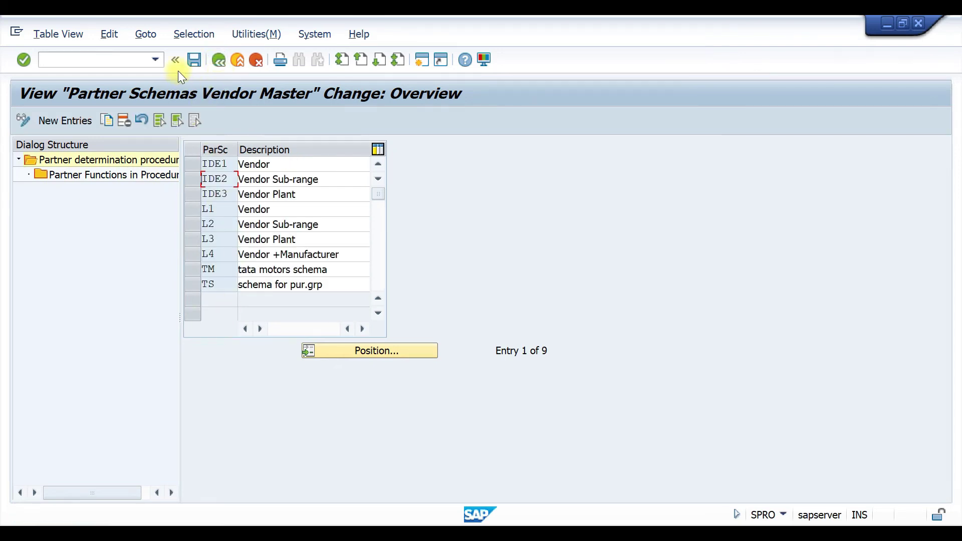
key("F3")
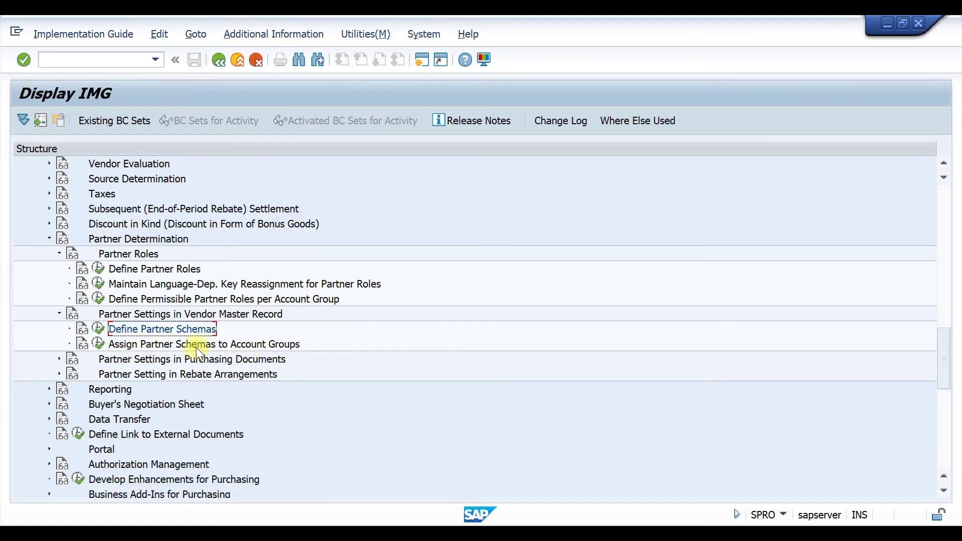
Open the assignment of partner schemas to account groups as display only and try to switch it to change mode
left_click(100, 346)
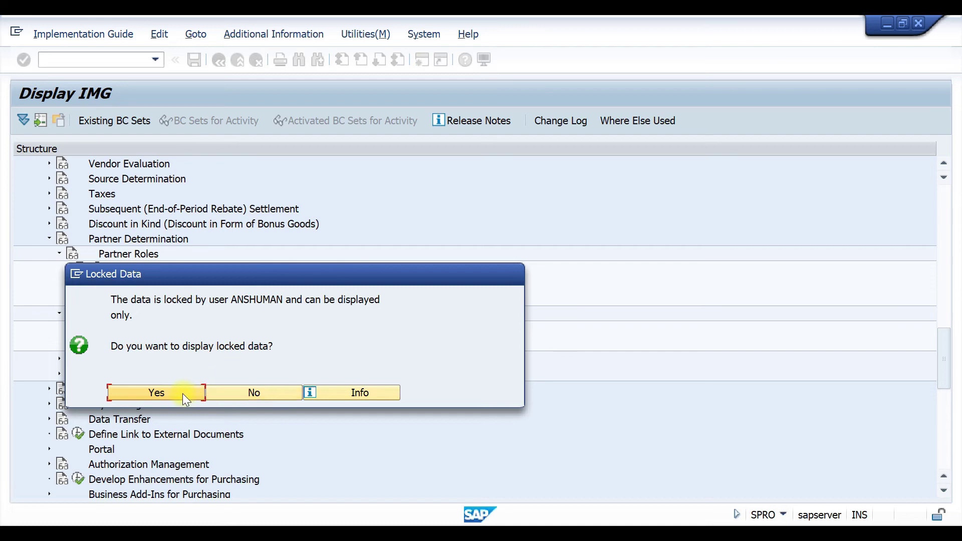
left_click(186, 393)
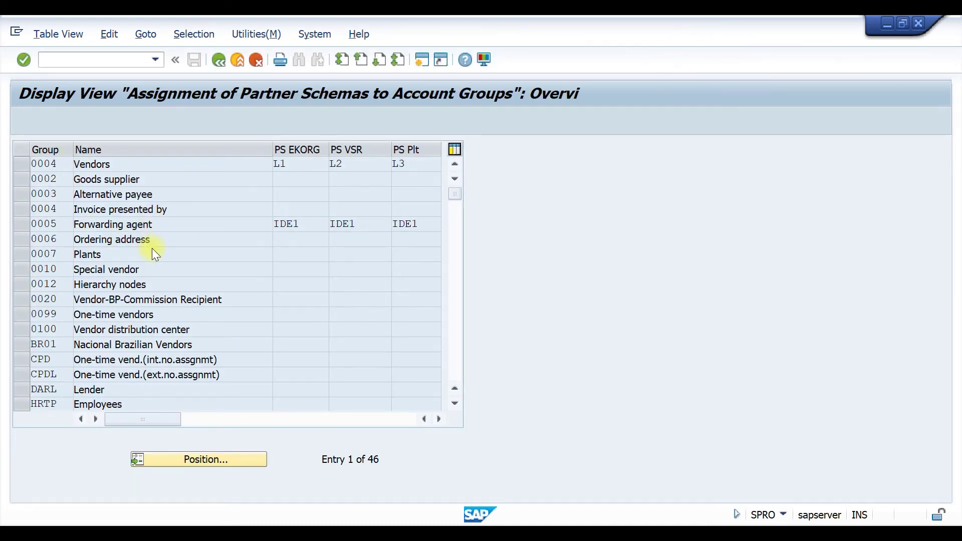
scroll(153, 246, "down", 8)
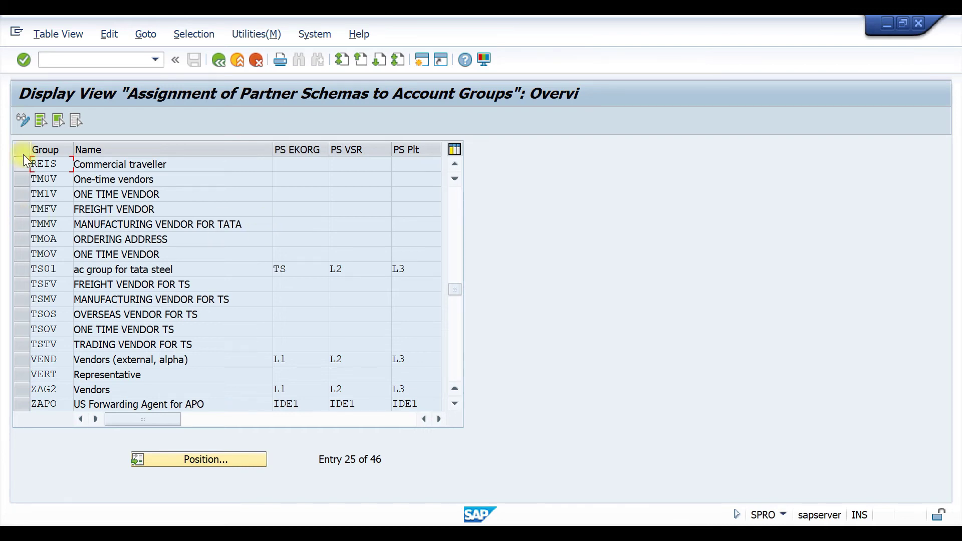
left_click(22, 120)
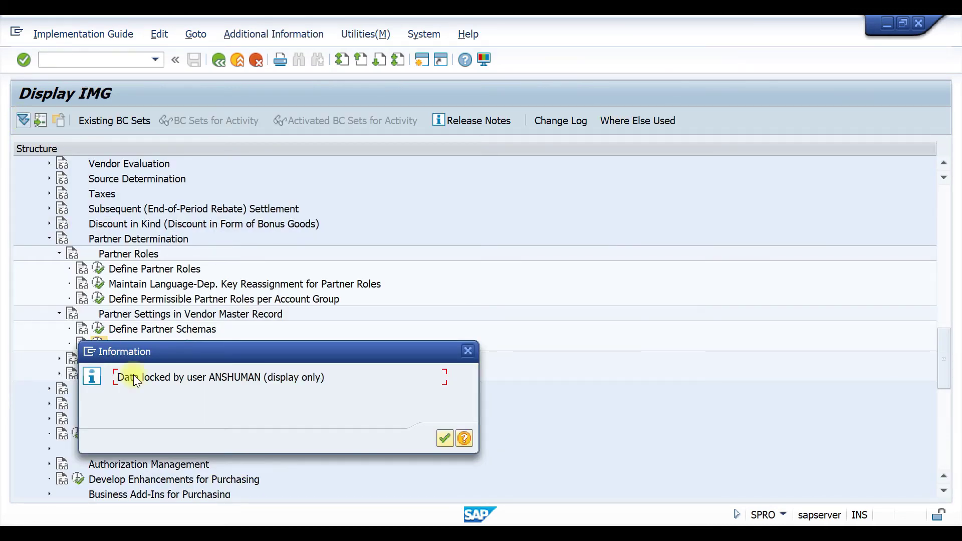
left_click(443, 439)
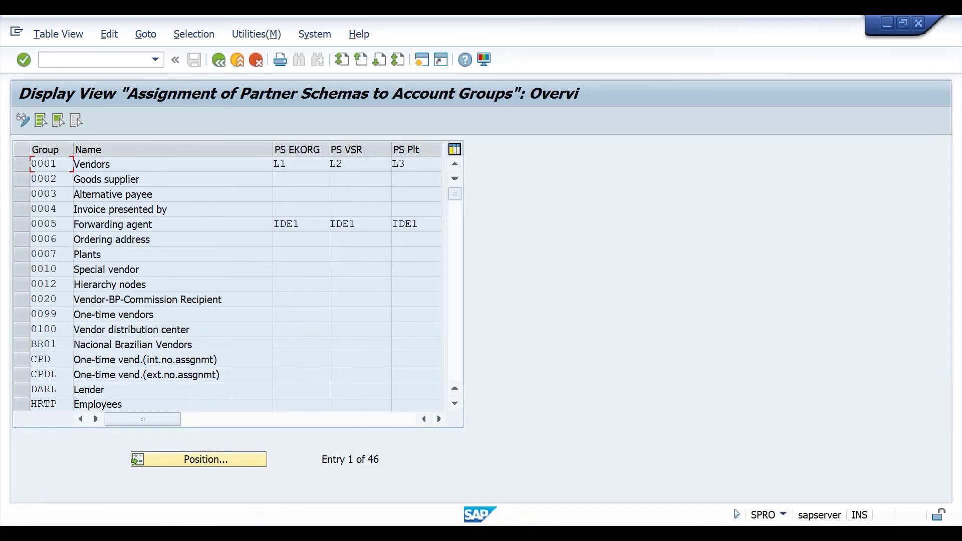
Leave the vendor account groups maintenance in the other session and switch the partner schema assignment to change mode
mouse_move(557, 539)
left_click(540, 481)
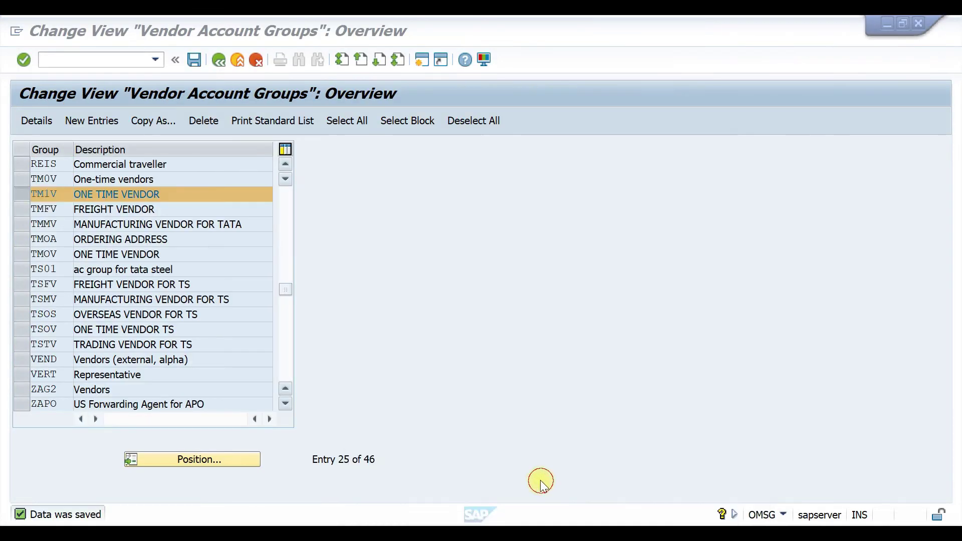
left_click(61, 62)
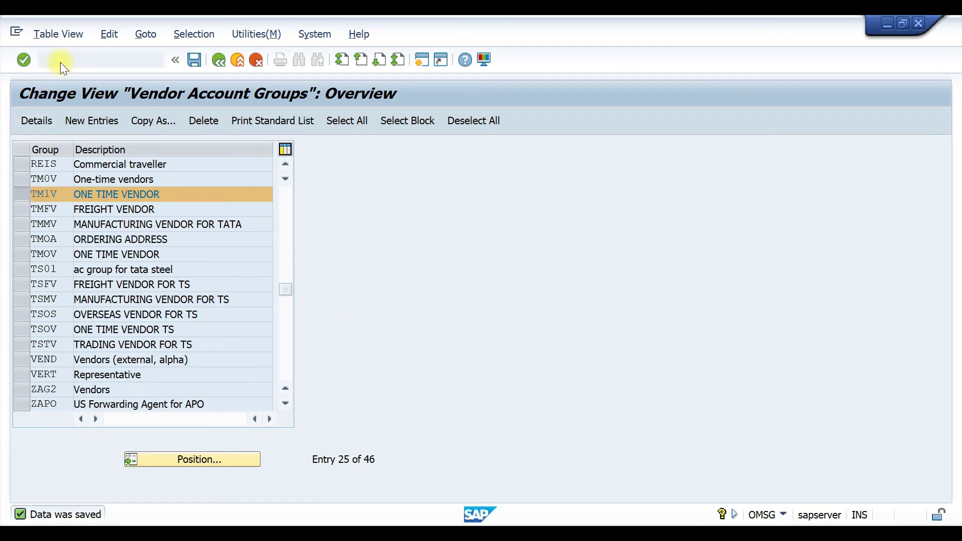
key("alt+Tab")
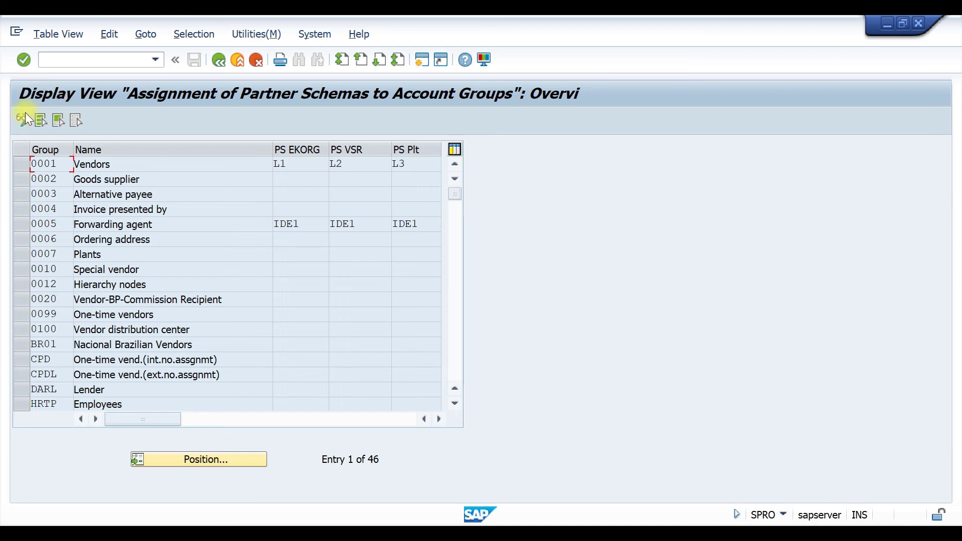
left_click(23, 120)
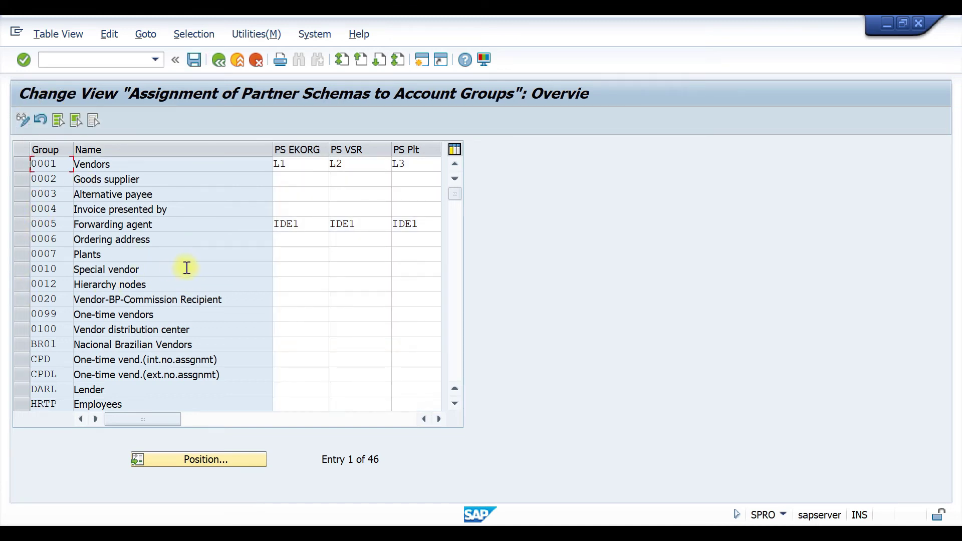
Position the account group list of the partner schema assignment at group TMMV
left_click(134, 271)
scroll(134, 271, "down", 3)
scroll(194, 456, "down", 1)
left_click(194, 460)
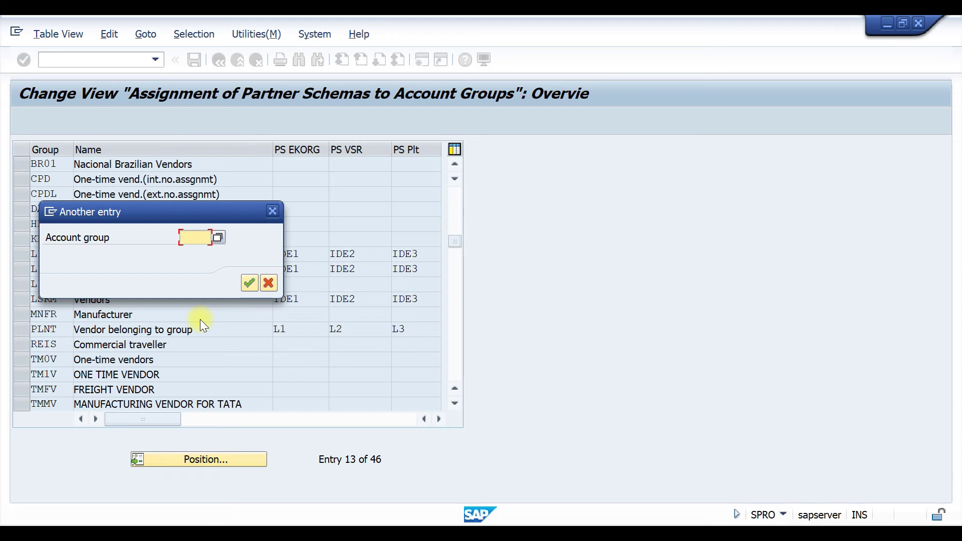
type("TMMV")
key("Return")
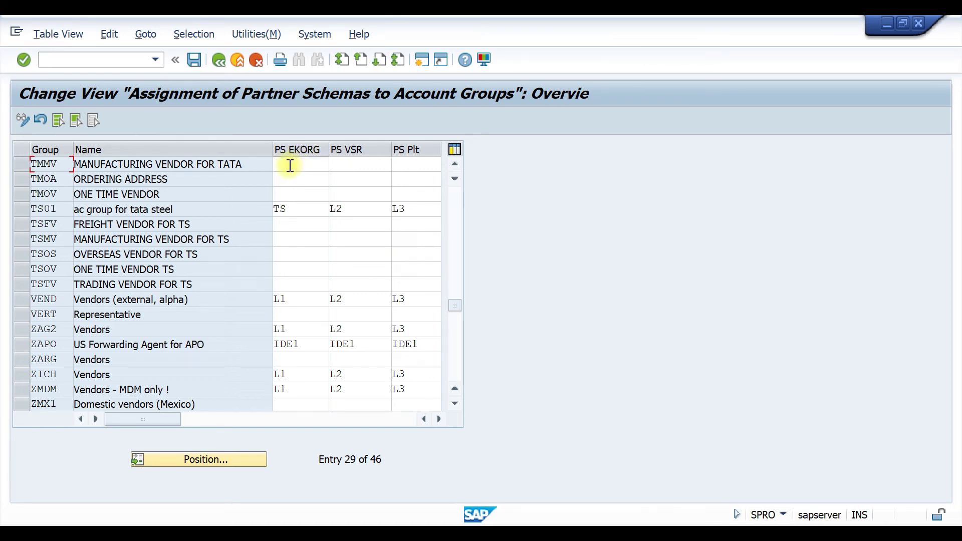
Assign account group TMMV the schemas TM for PS EKORG, L2 for PS VSR and L3 for PS Plt, and save
left_click(290, 165)
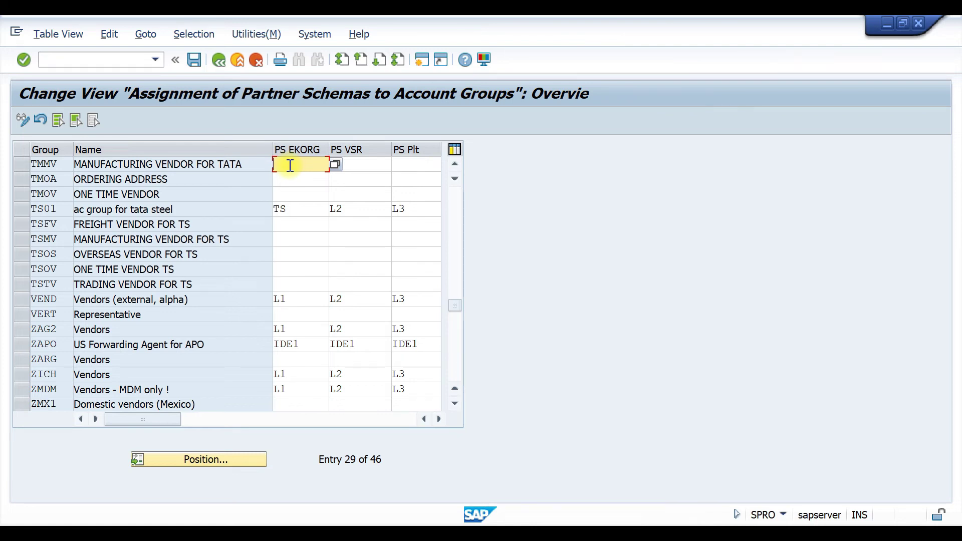
type("tm")
left_click(362, 160)
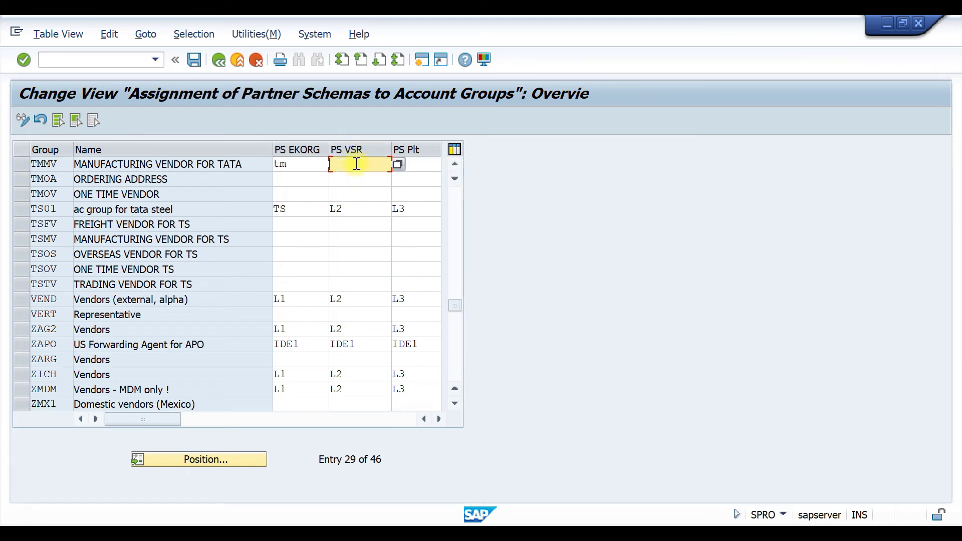
type("l2")
left_click(413, 164)
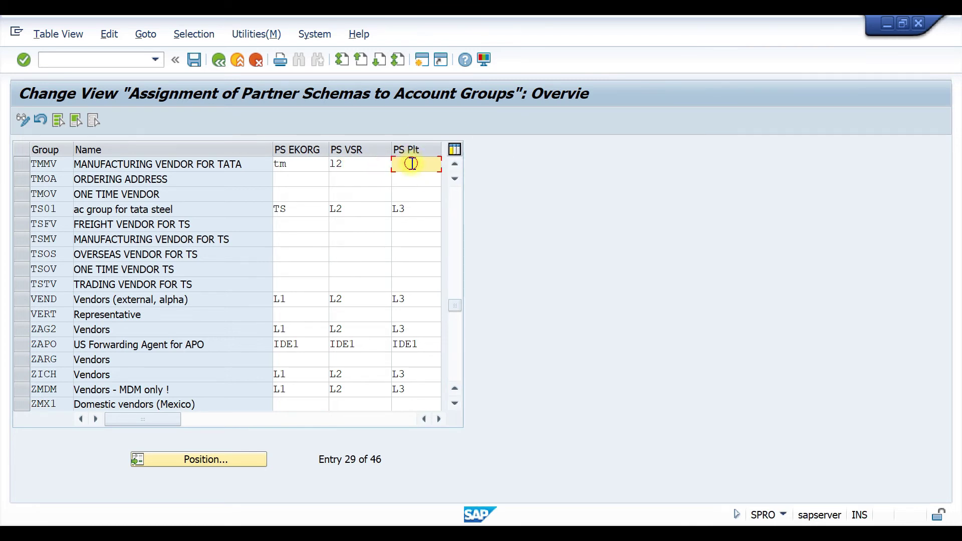
type("l3")
key("ctrl+s")
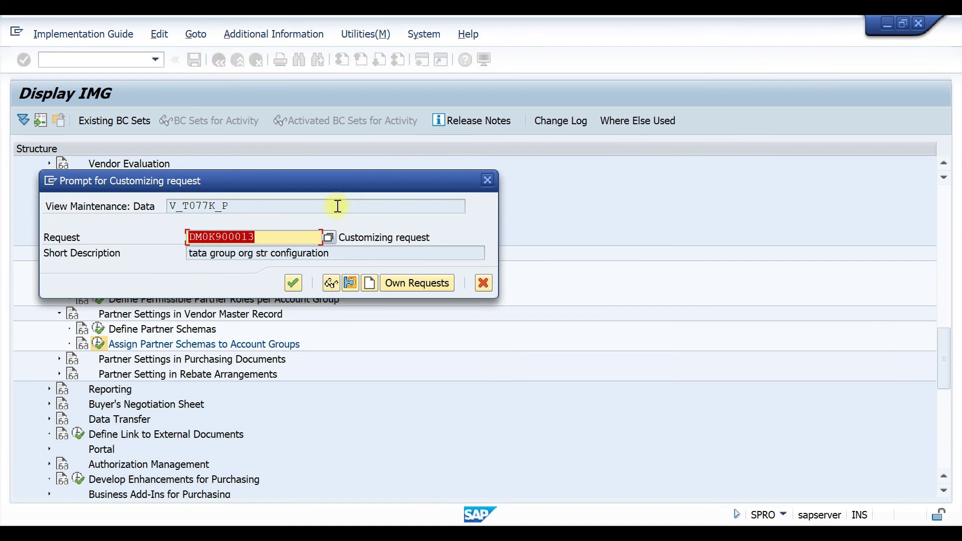
left_click(288, 283)
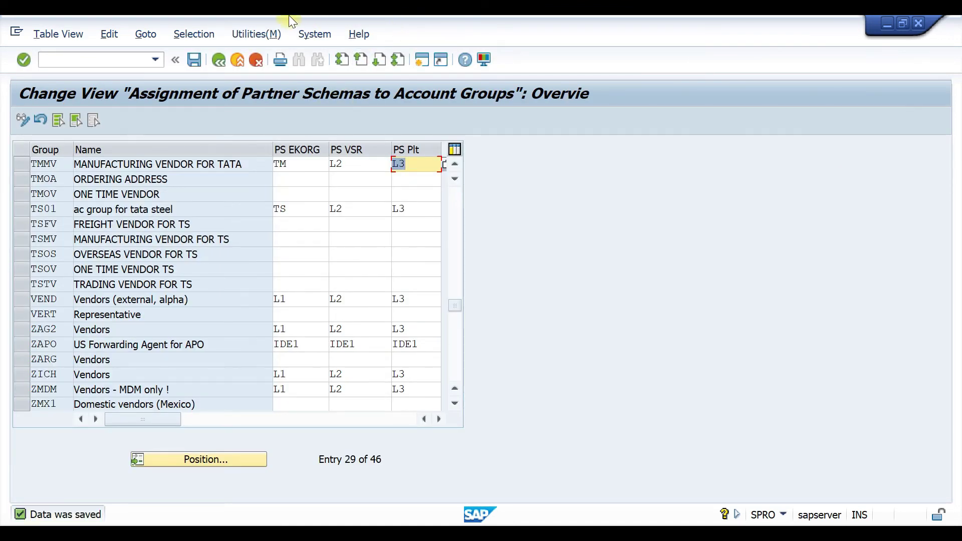
Return to the IMG and review the partner schemas defined for purchasing documents
left_click(217, 61)
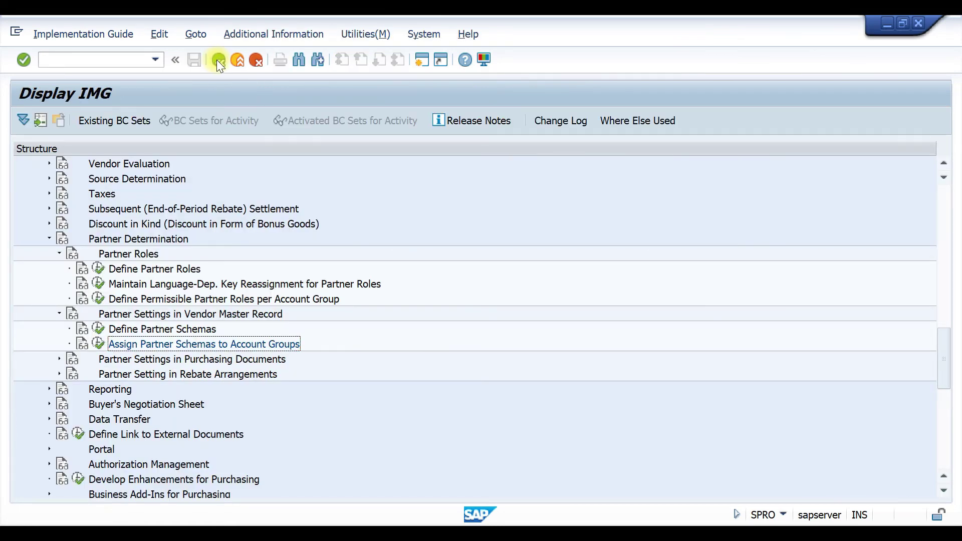
left_click(60, 329)
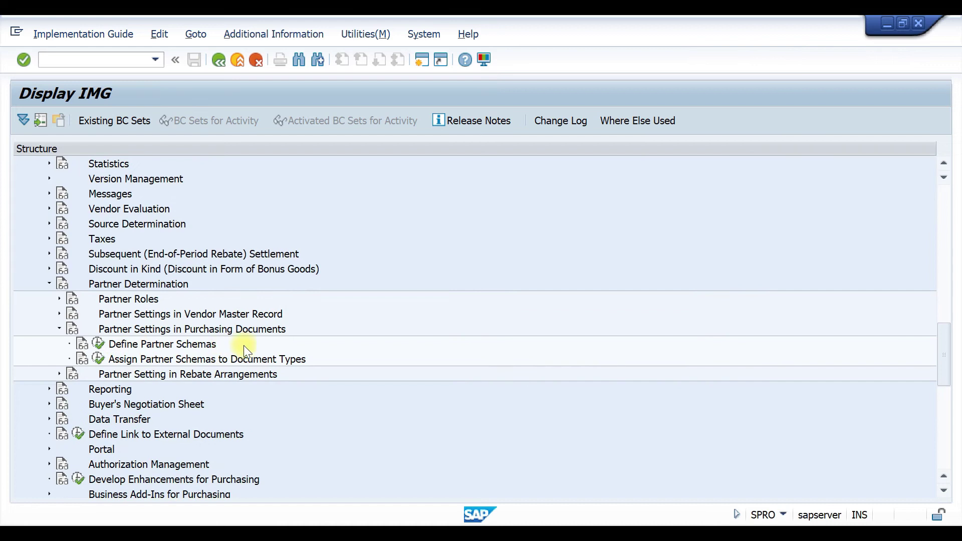
left_click(98, 346)
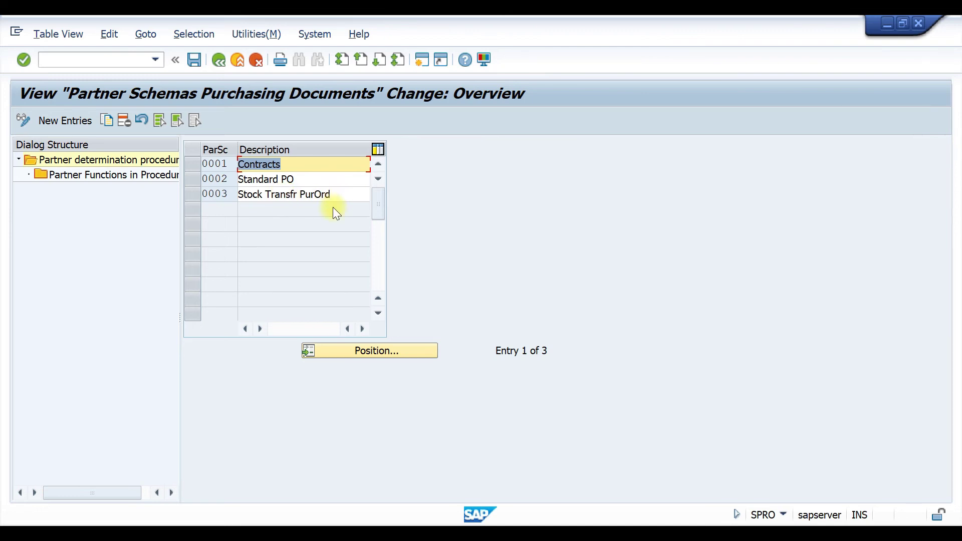
left_click(217, 60)
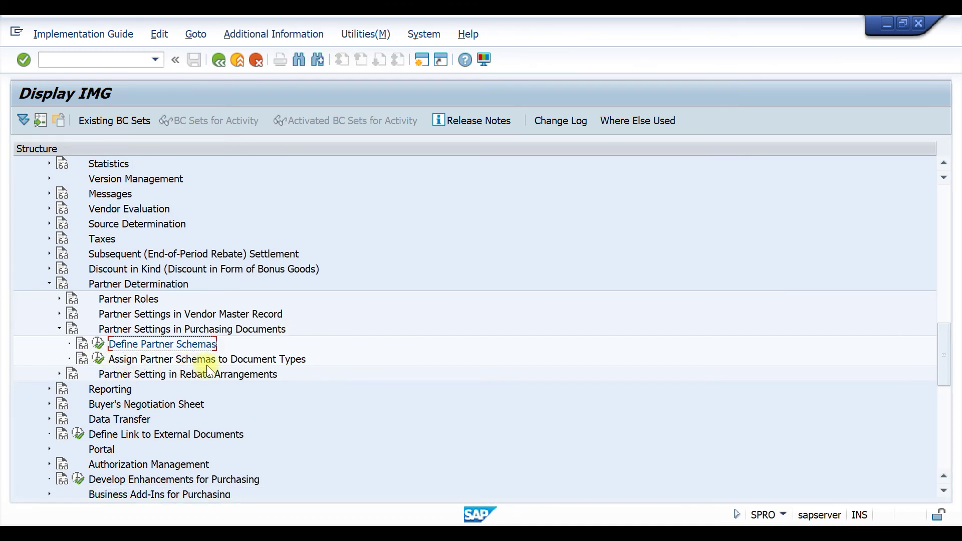
Open the assignment of partner schemas to document types and enter a schema for RFQ document type AN
left_click(98, 359)
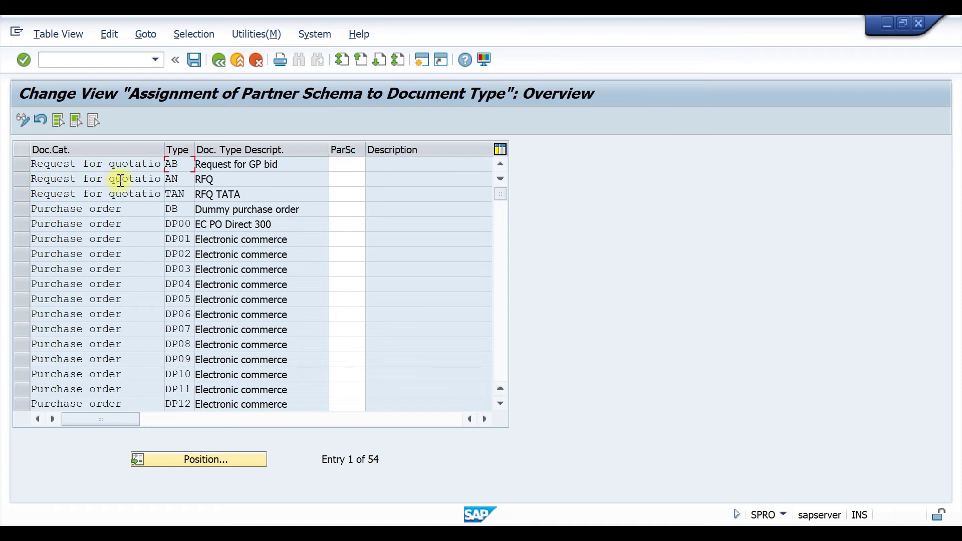
left_click(167, 179)
double_click(197, 179)
left_click(347, 182)
type("0022")
Check the schema assigned to purchase order type NB and save the document type assignments to the customizing request
scroll(275, 259, "down", 4)
scroll(273, 260, "down", 14)
scroll(273, 265, "up", 1)
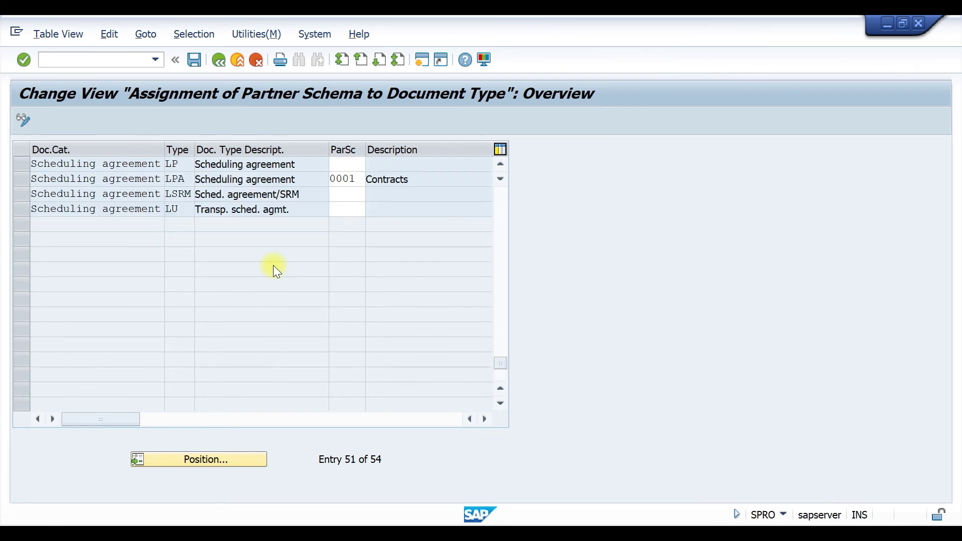
scroll(274, 266, "up", 4)
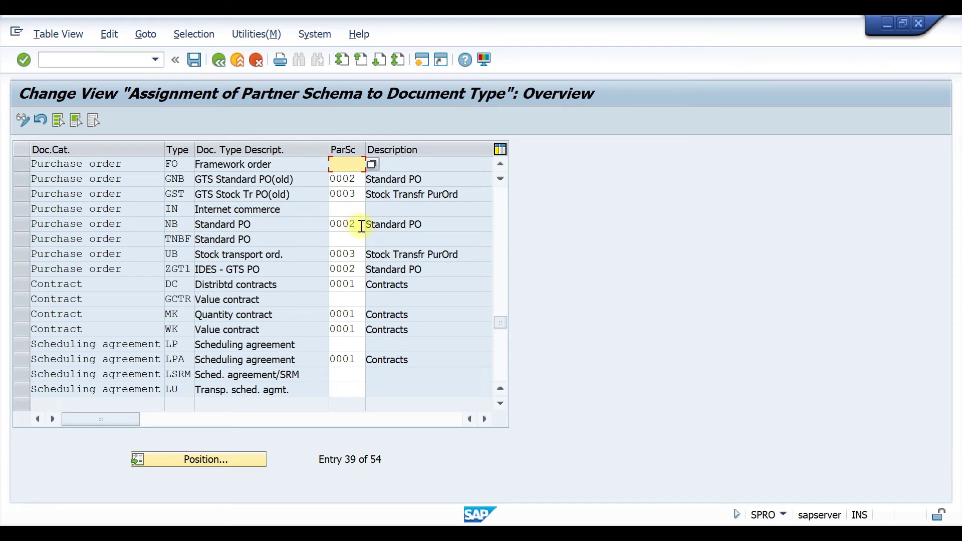
left_click_drag(362, 226, 314, 222)
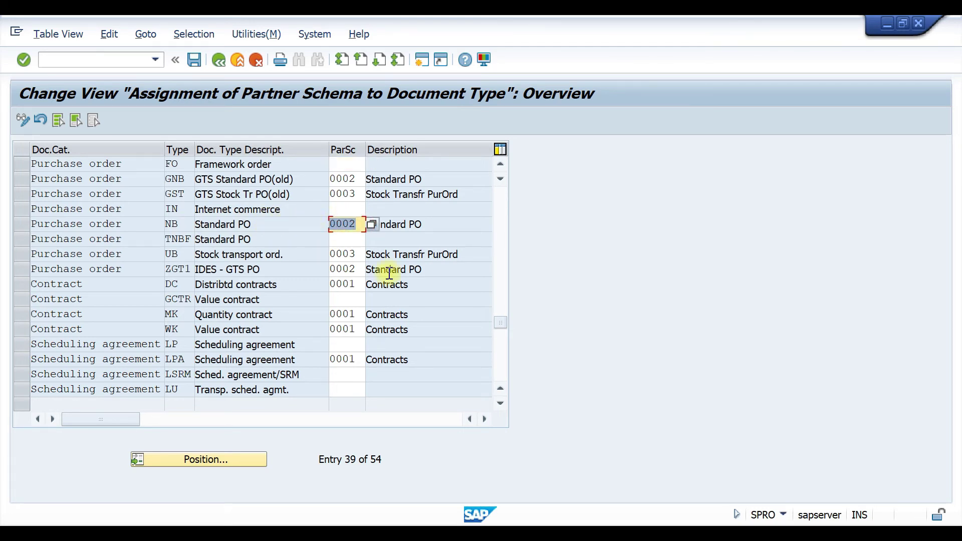
key("ctrl+s")
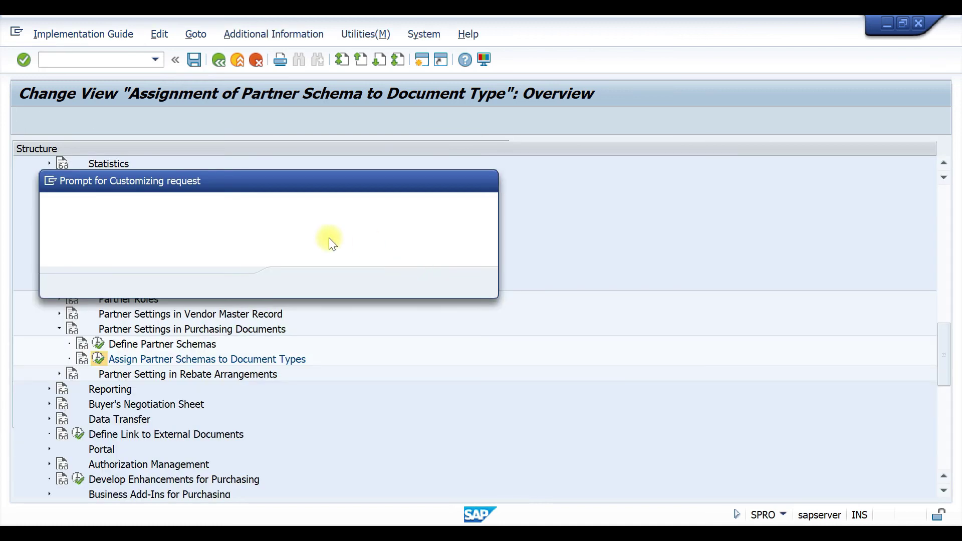
left_click(287, 281)
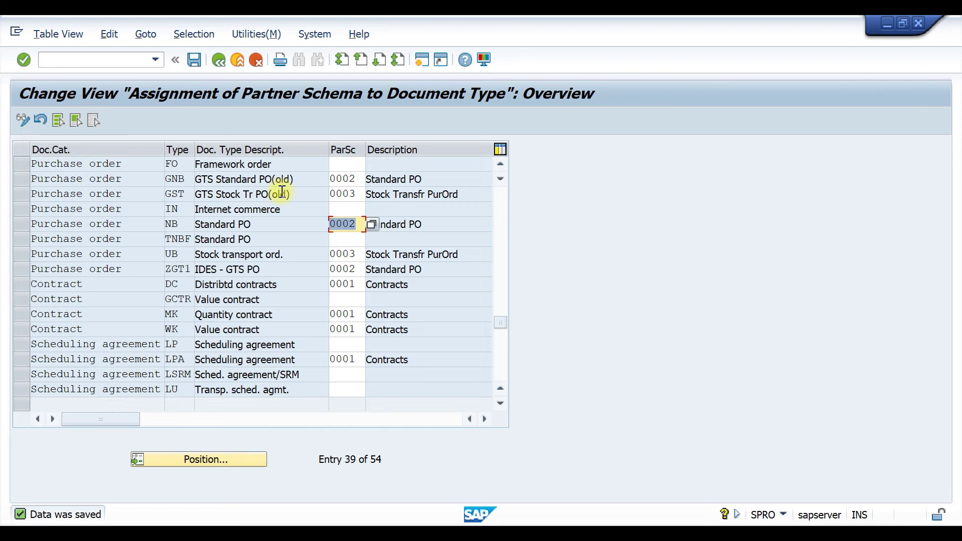
Open a new session and start vendor creation with transaction XK01
left_click(423, 60)
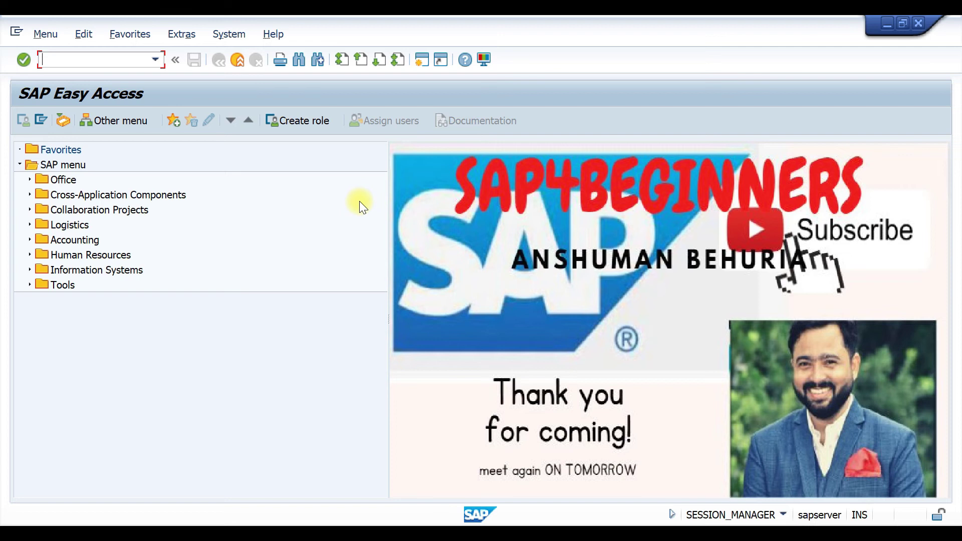
type("xk01")
key("Return")
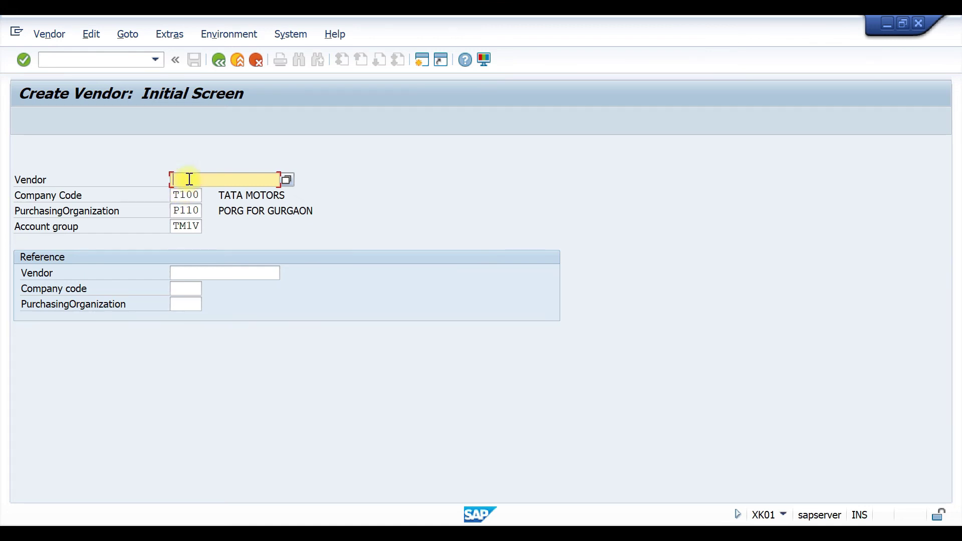
Enter vendor GSV1 with account group 0002 and continue to the address data
type("gsv1")
left_click(194, 226)
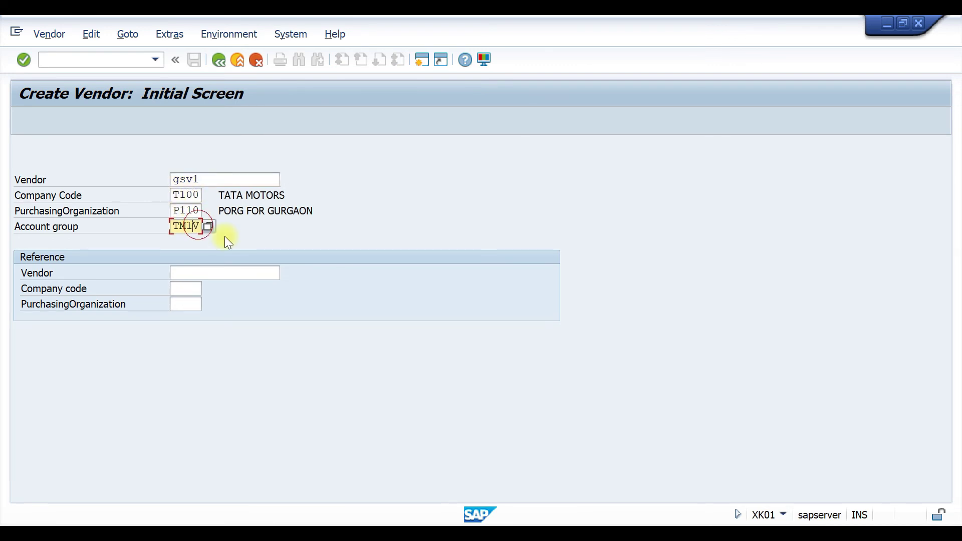
key("BackSpace")
key("BackSpace")
key("BackSpace")
key("BackSpace")
type("002")
key("BackSpace")
key("BackSpace")
key("BackSpace")
type("0002")
key("Return")
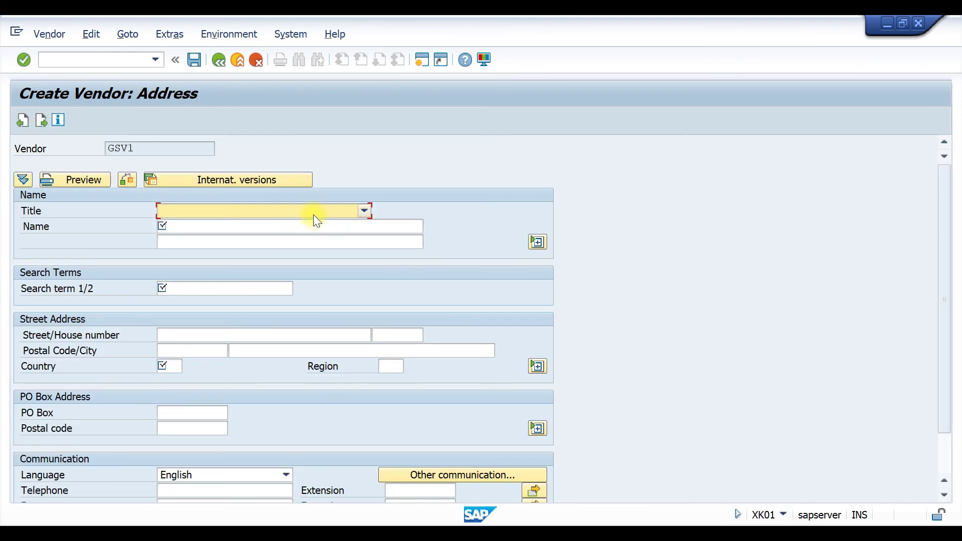
Fill in the vendor address with title Company, name "goods supplier for minda", search term "gs minda" and country IN
left_click(362, 213)
left_click(281, 223)
left_click(275, 226)
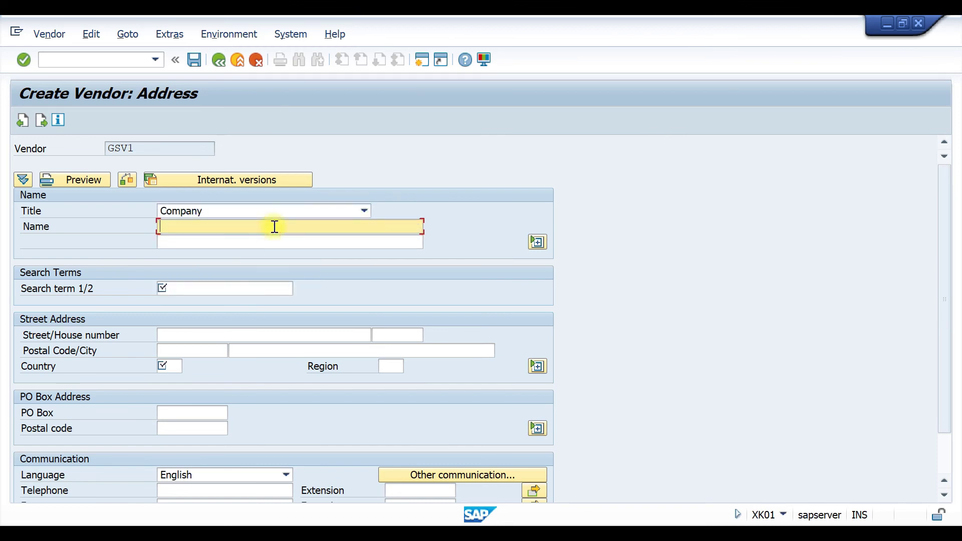
type("goods supplier for minda")
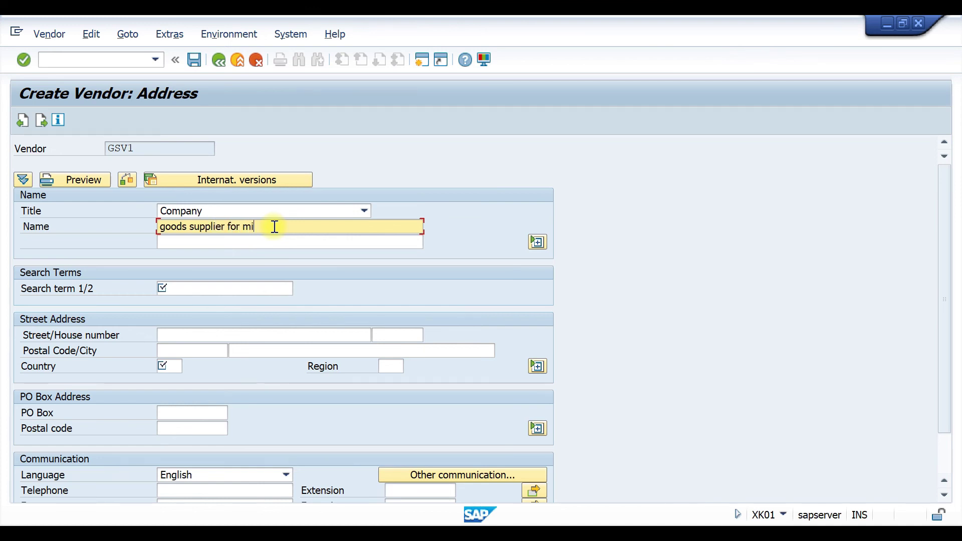
left_click(242, 287)
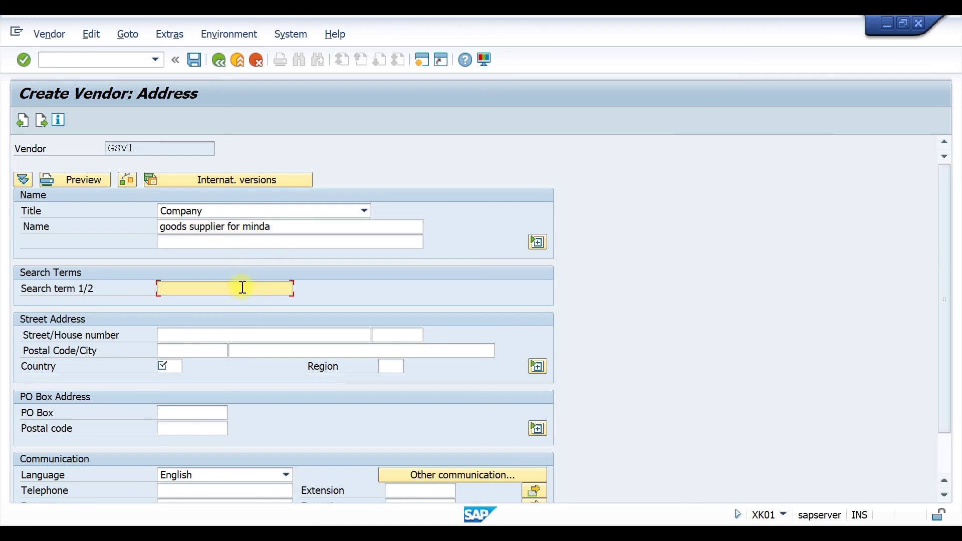
type("gs minda")
left_click(171, 365)
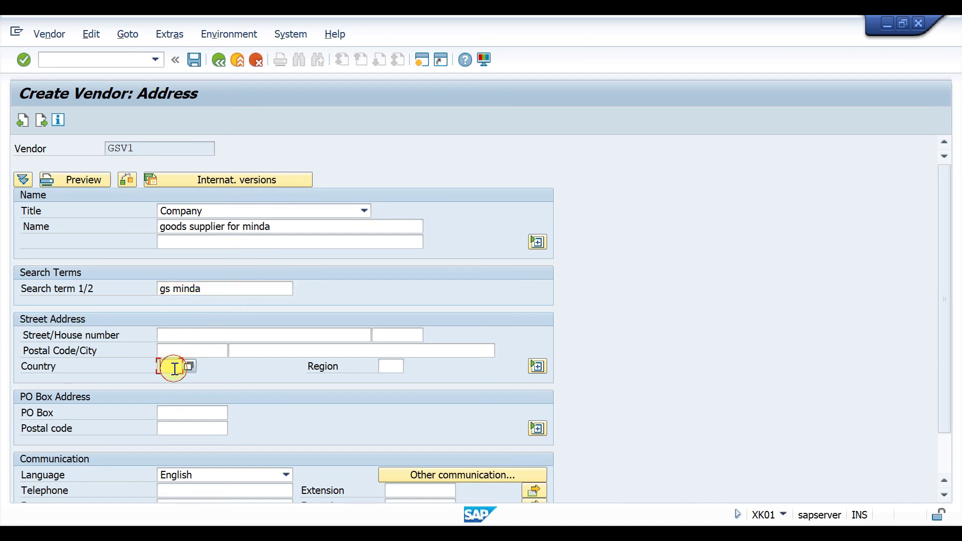
type("in")
key("Return")
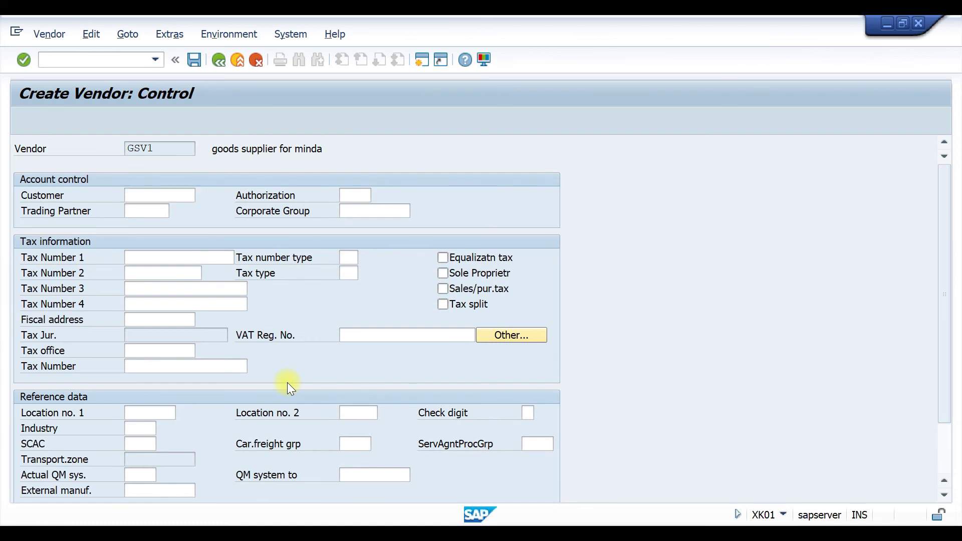
Complete the remaining required data of vendor GSV1 and save the vendor
key("Return")
key("Return")
type("3")
left_click(160, 226)
left_click(373, 240)
type("A")
left_click(378, 255)
key("Return")
key("ctrl+s")
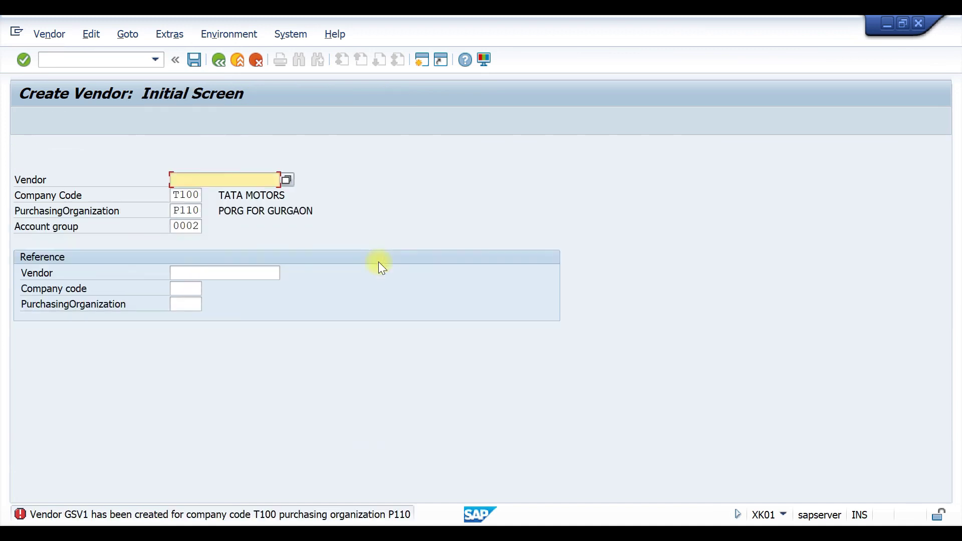
Start creating vendor OAV1 and continue to its address data
left_click(227, 179)
type("oav1")
key("Return")
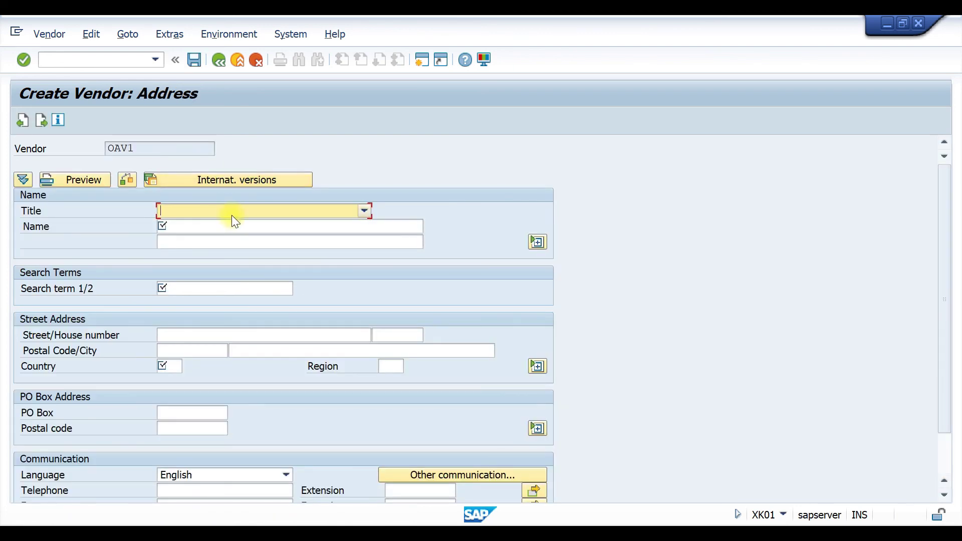
Set vendor OAV1's title to Company and its name to "oredring address for minda"
left_click(302, 212)
left_click(268, 225)
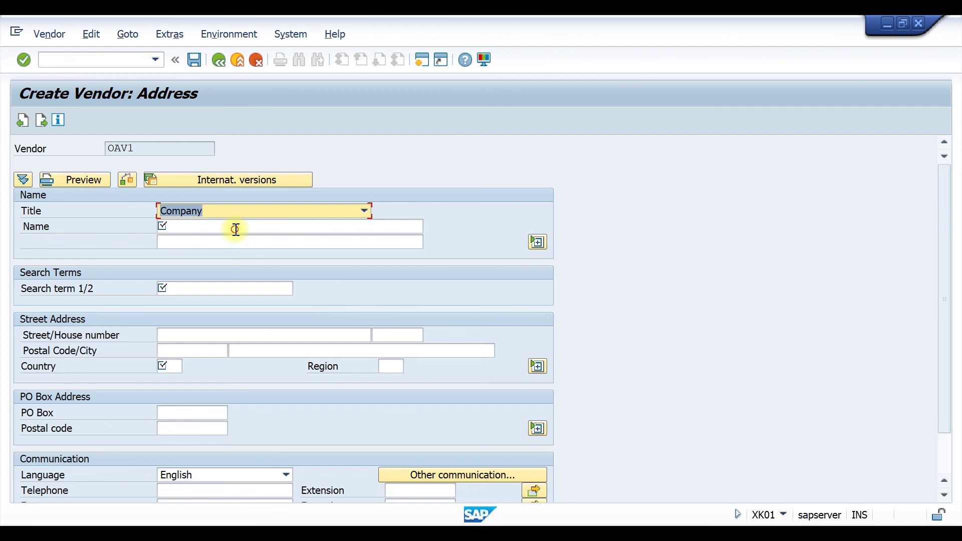
left_click(236, 228)
type("od")
key("BackSpace")
type("redring address for")
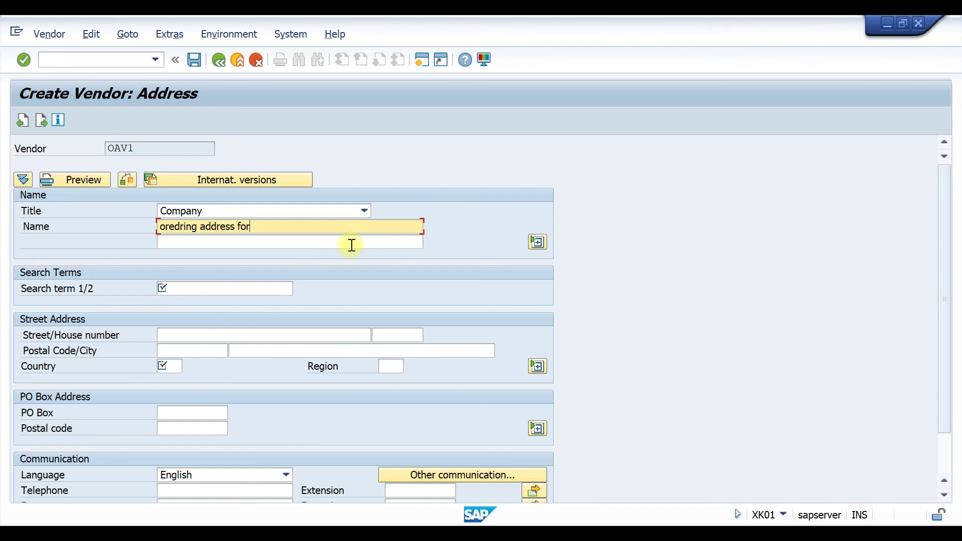
type(" minda")
Enter search term "oa minda" and country IN for vendor OAV1, and continue to the control data
left_click(236, 289)
type("oa mina")
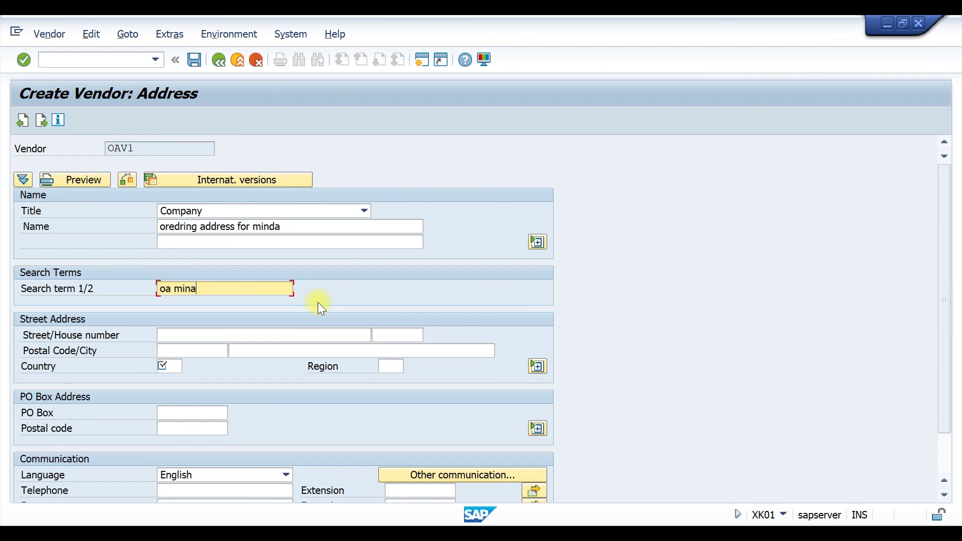
key("BackSpace")
type("da")
left_click(181, 367)
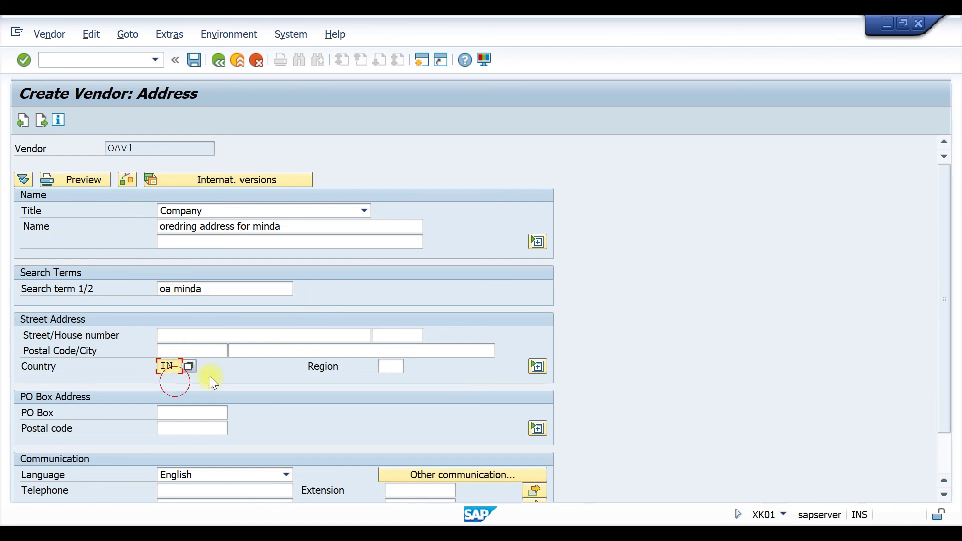
key("Return")
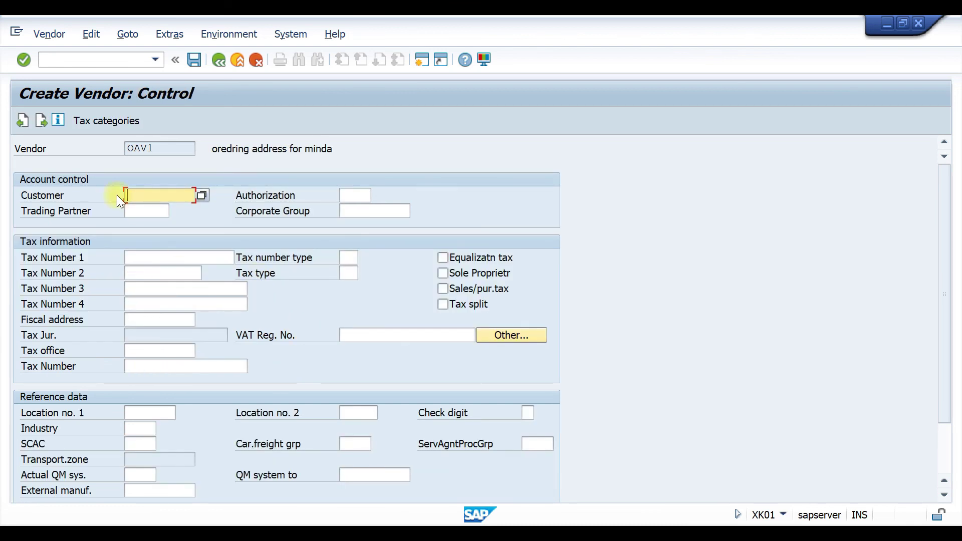
Enter reconciliation account 31000 and cash management group A1 in vendor OAV1's accounting information, and save the vendor
key("Return")
left_click(173, 217)
left_click(161, 224)
left_click(371, 242)
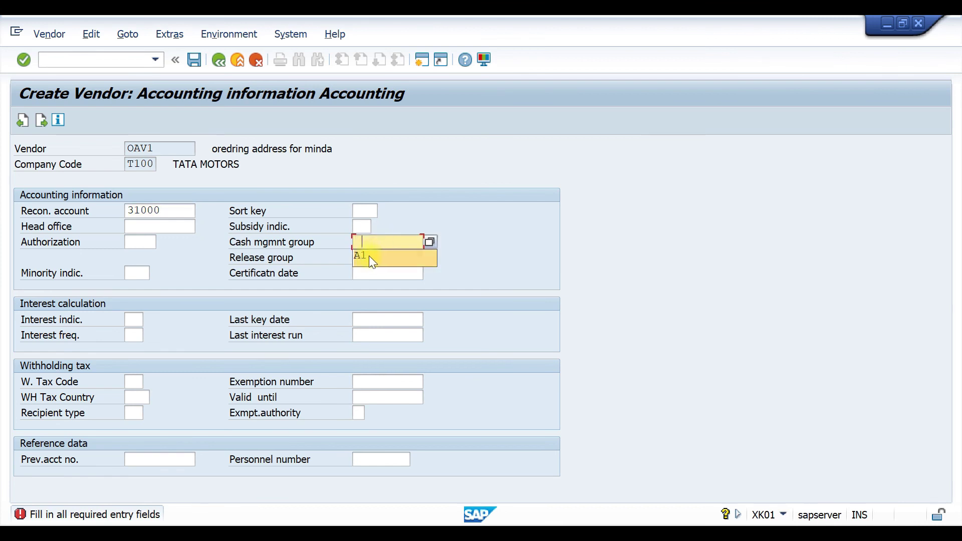
left_click(389, 259)
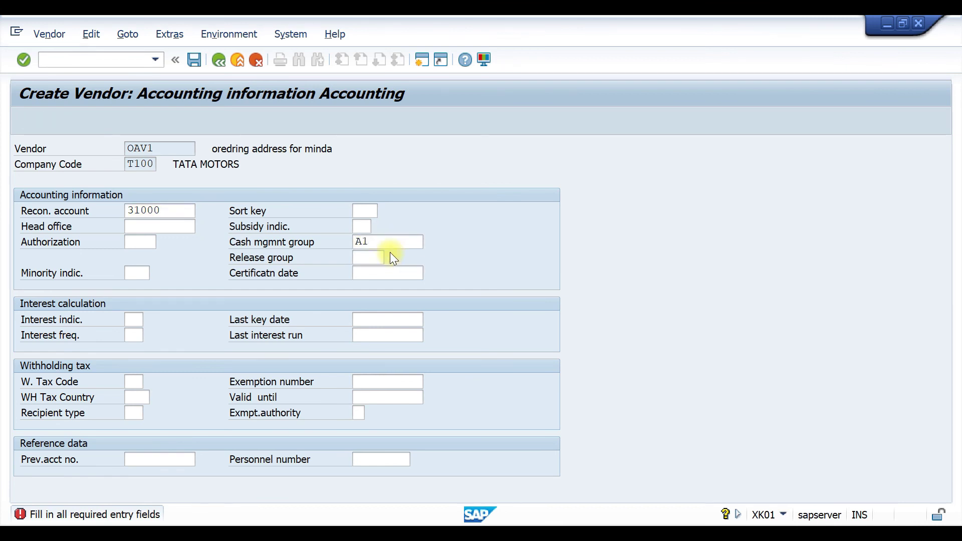
key("ctrl+s")
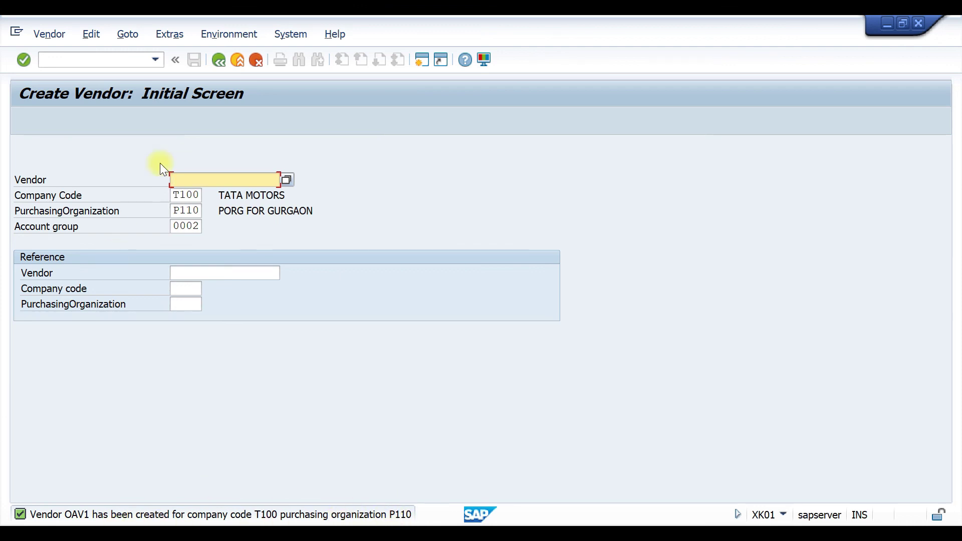
Open the partner functions of vendor MINDA for changing, under company code T100 and purchasing organization P110
left_click(49, 34)
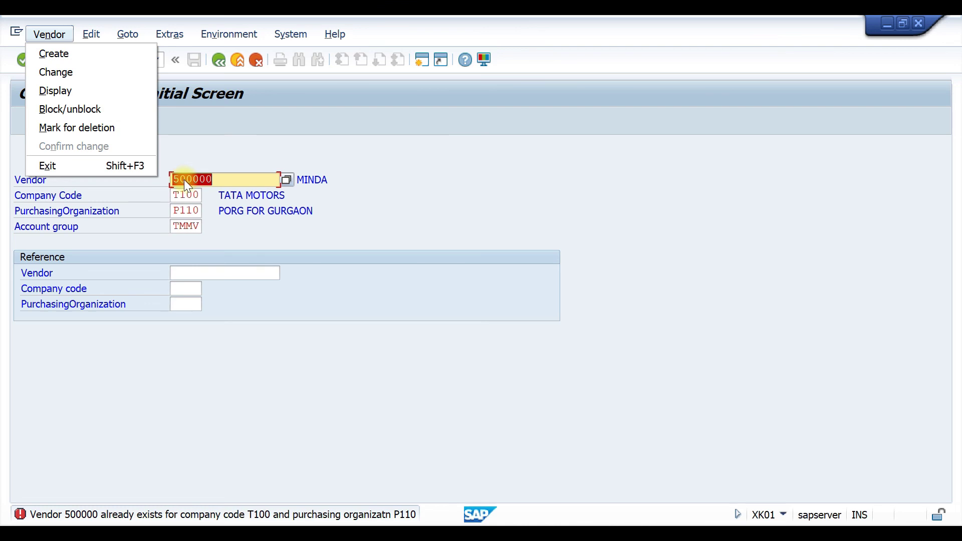
left_click(59, 72)
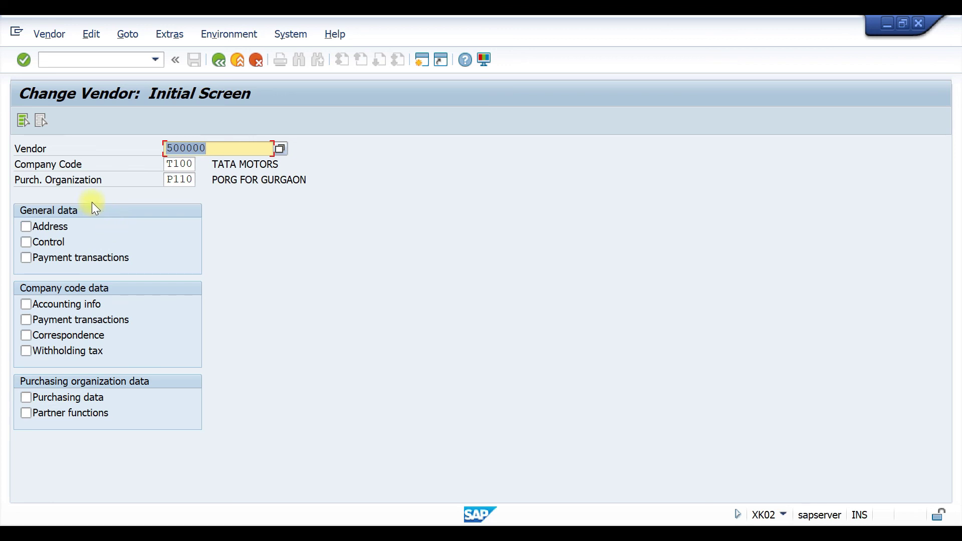
left_click(25, 412)
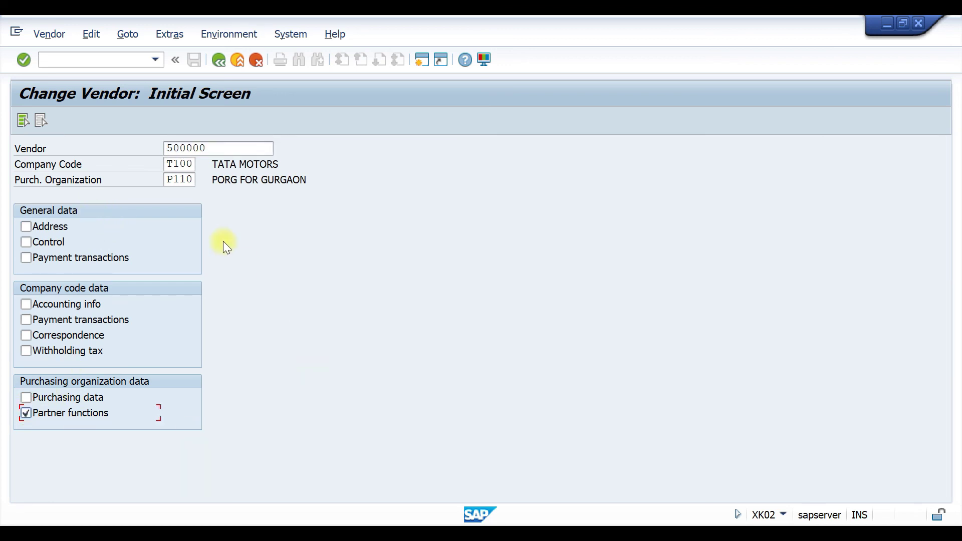
key("Return")
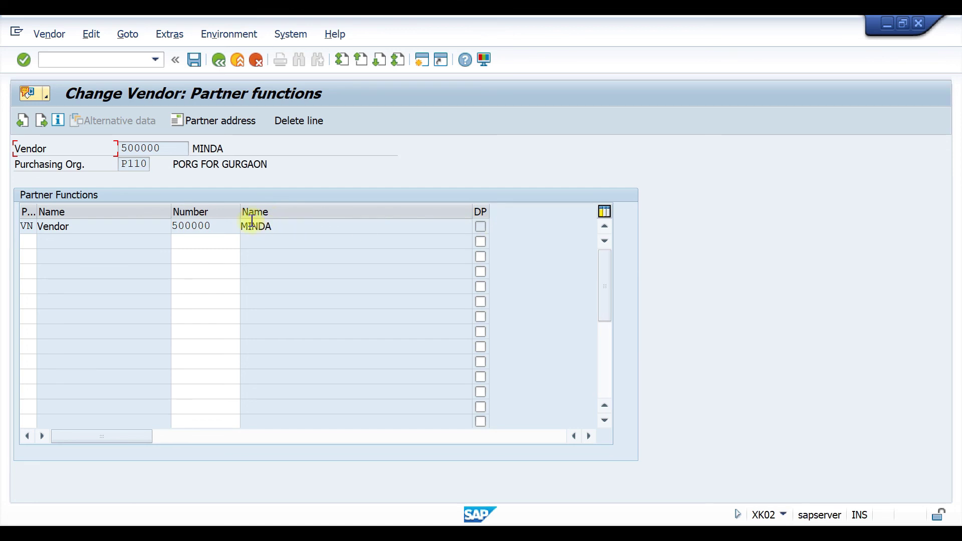
Assign GSV1 to vendor MINDA under partner function GS and save the vendor
left_click_drag(290, 222, 214, 223)
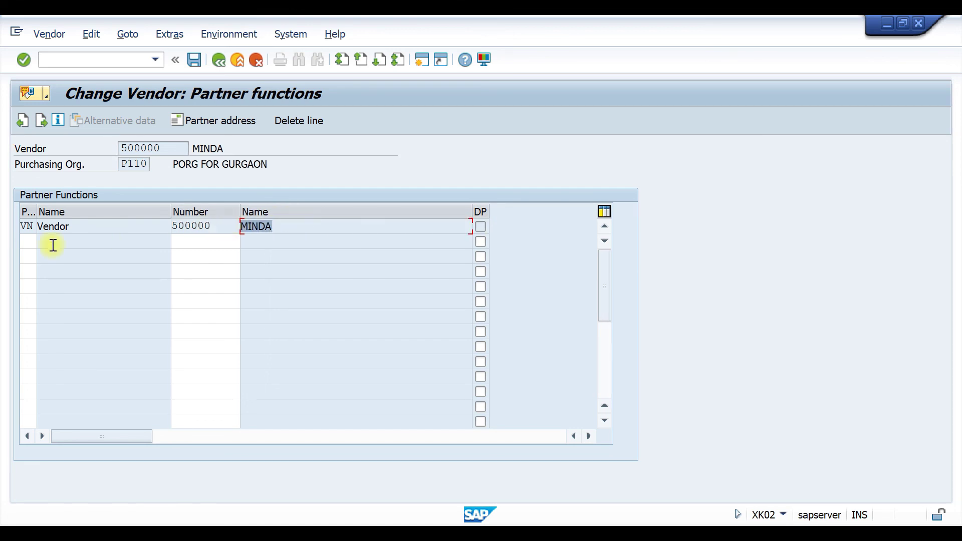
left_click(23, 243)
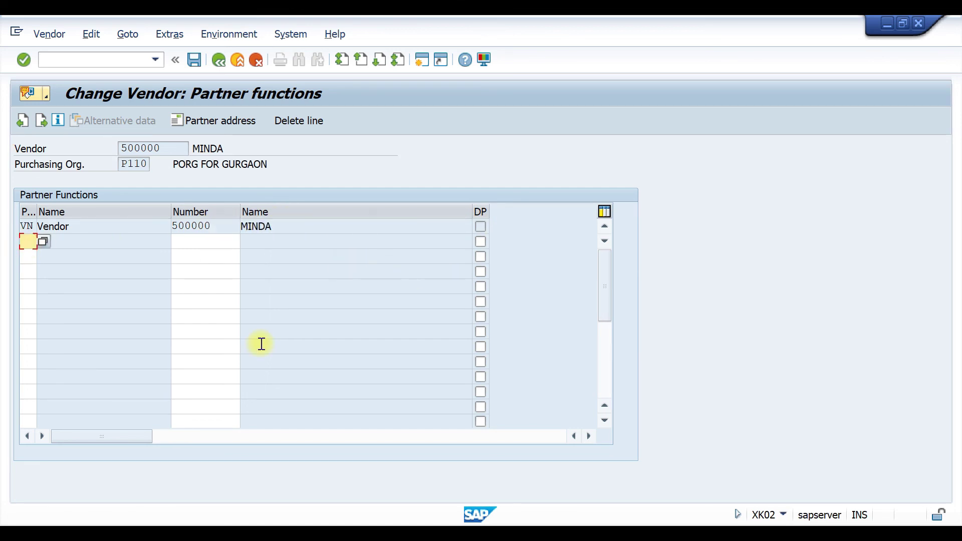
type("gs")
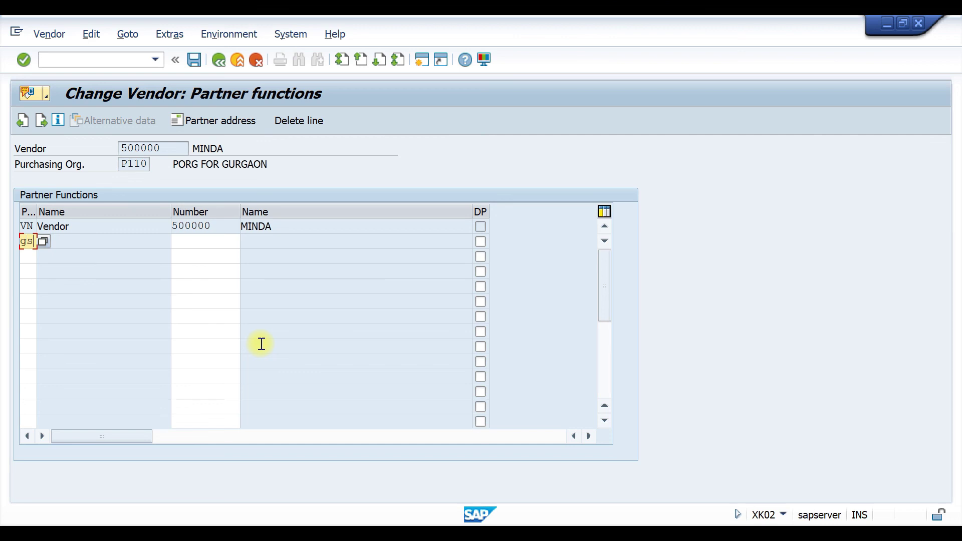
left_click(222, 244)
type("gsv1")
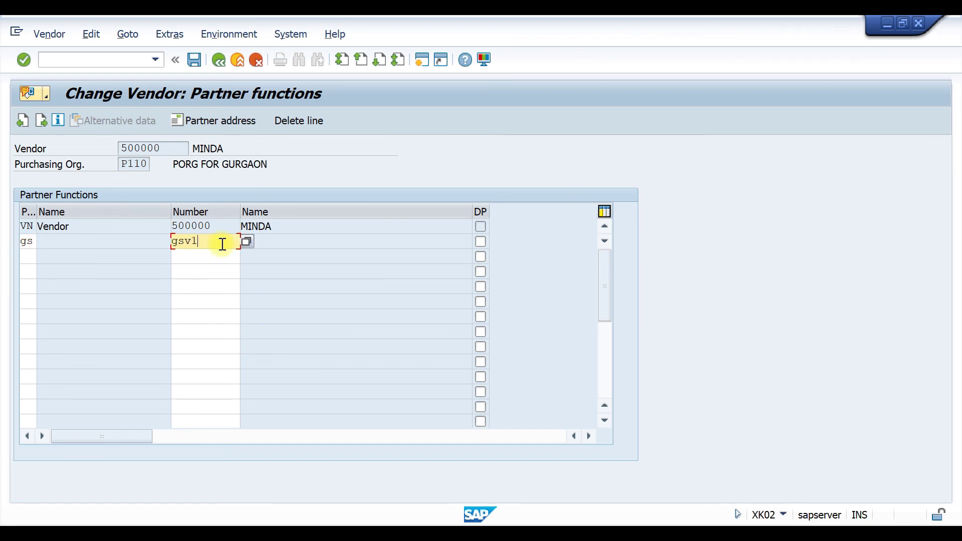
key("Return")
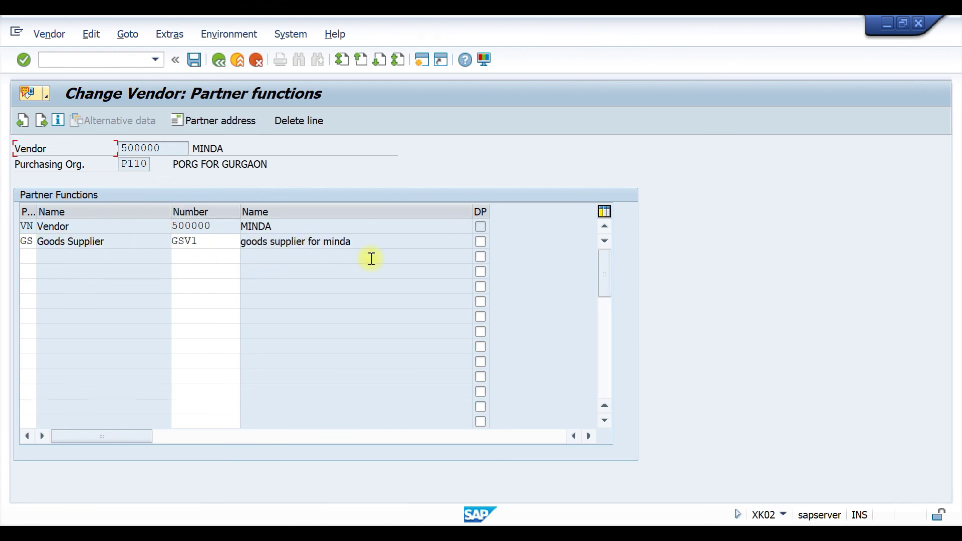
key("ctrl+s")
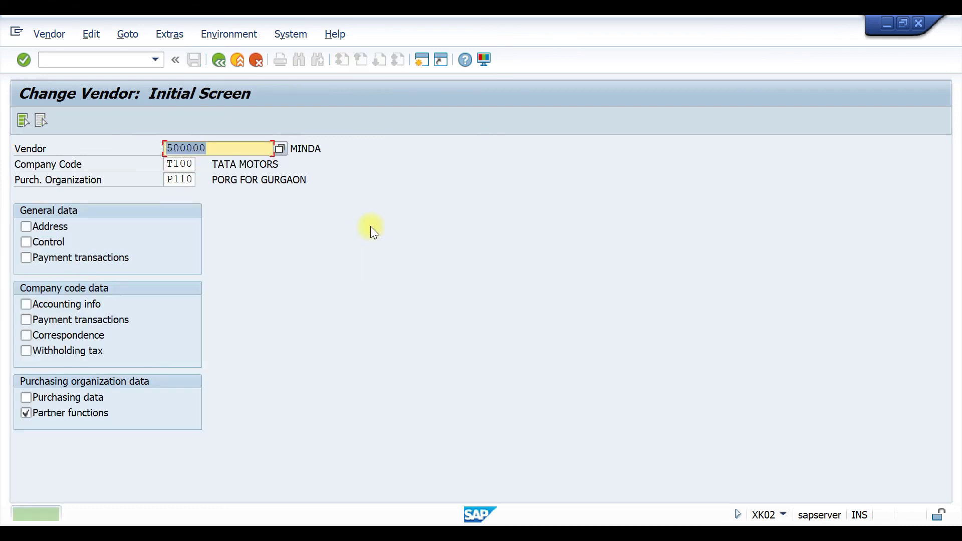